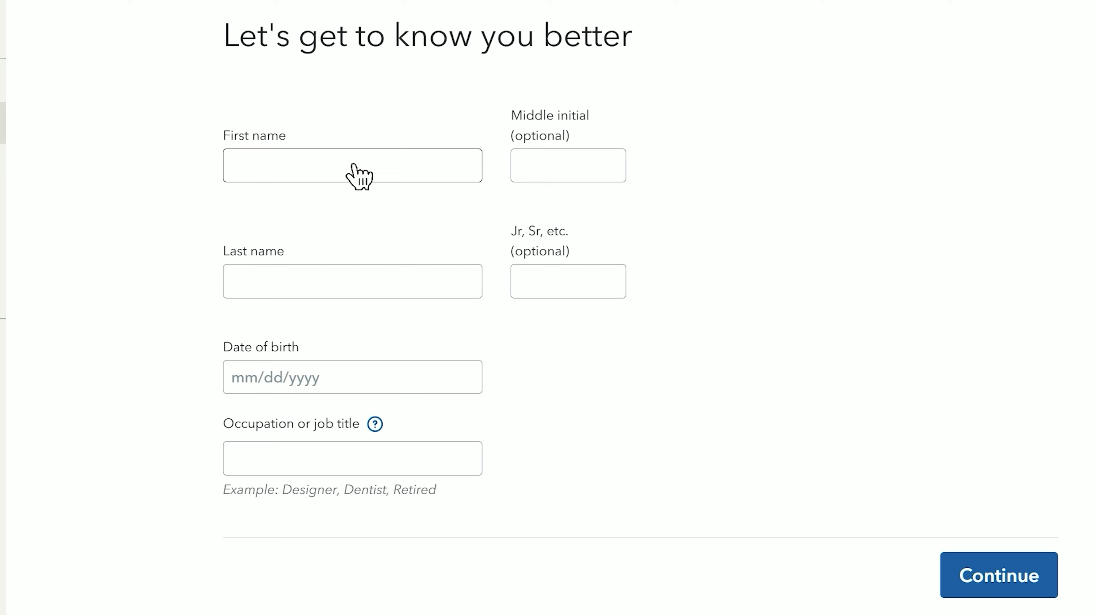
# - Begin the taxpayer's name entry and check the help's list of example occupations
pyautogui.click(429, 181)
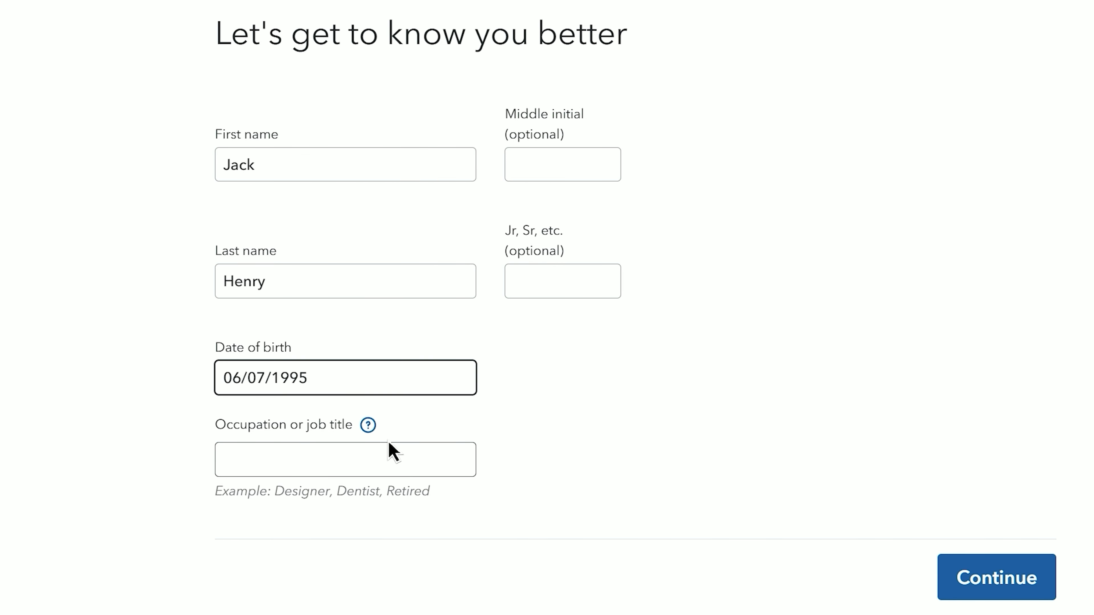
pyautogui.click(388, 448)
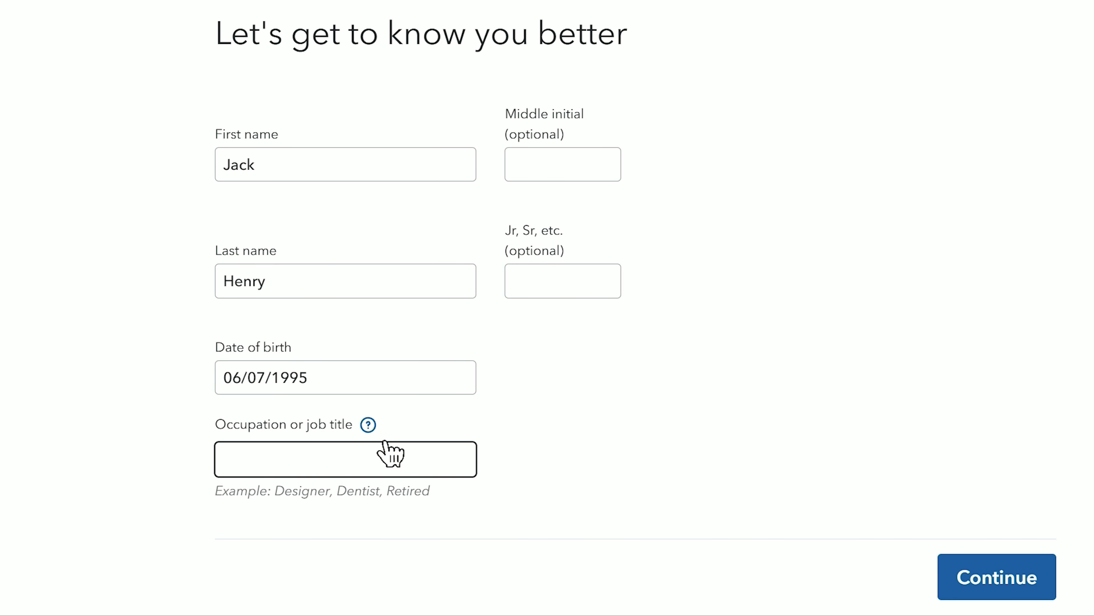
pyautogui.click(368, 425)
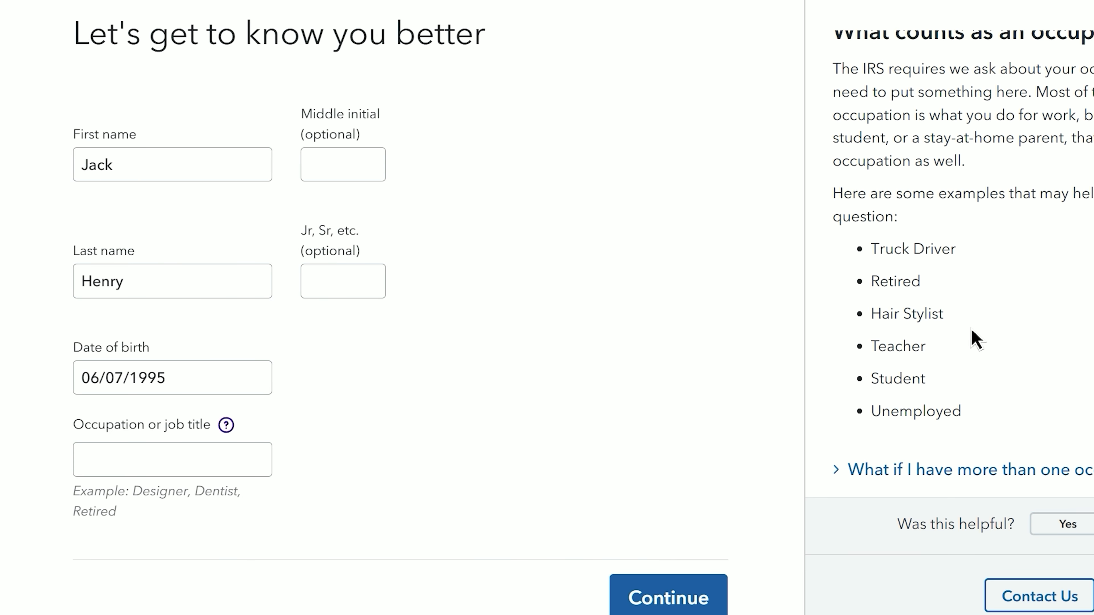
pyautogui.moveTo(873, 239); pyautogui.dragTo(964, 372)
pyautogui.click(1019, 190)
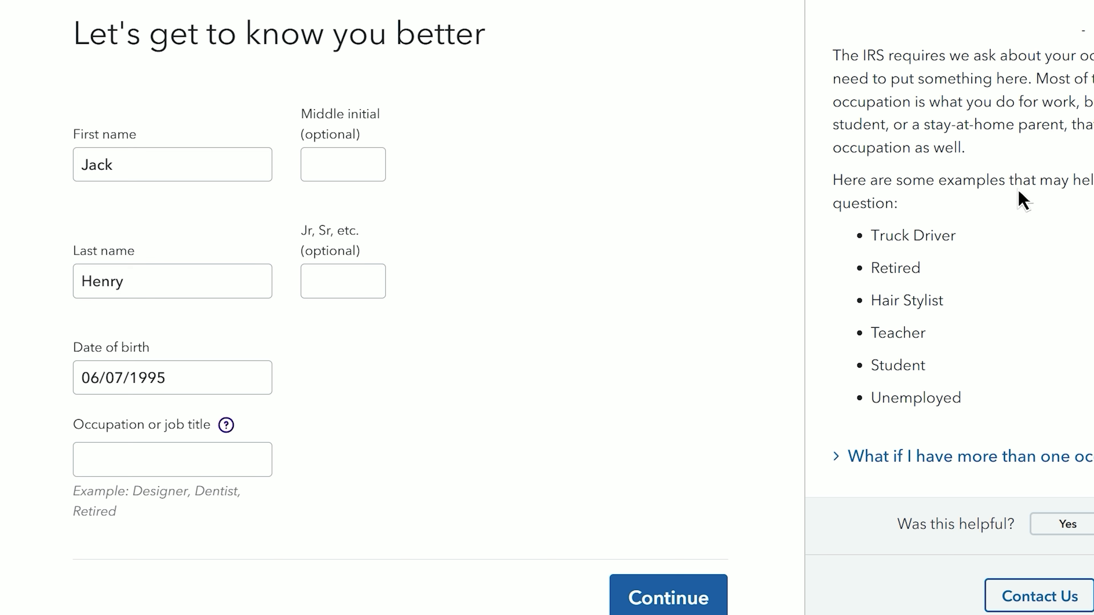
pyautogui.click(1092, 17)
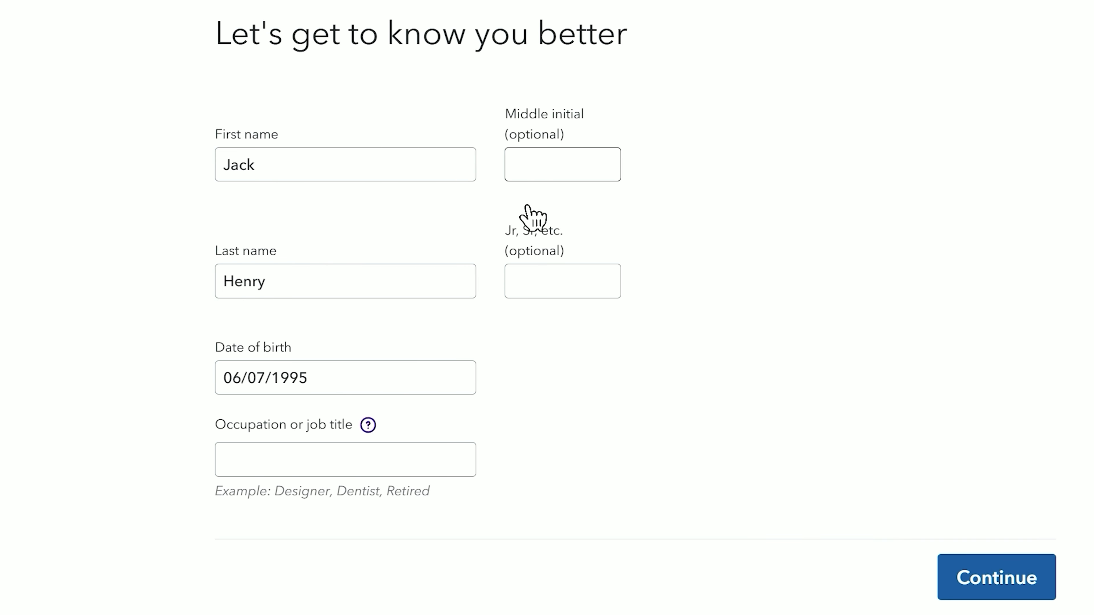
# - Set the occupation to Data Scientist and submit the personal details
pyautogui.click(396, 465)
pyautogui.write('Data sc')
pyautogui.click(369, 524)
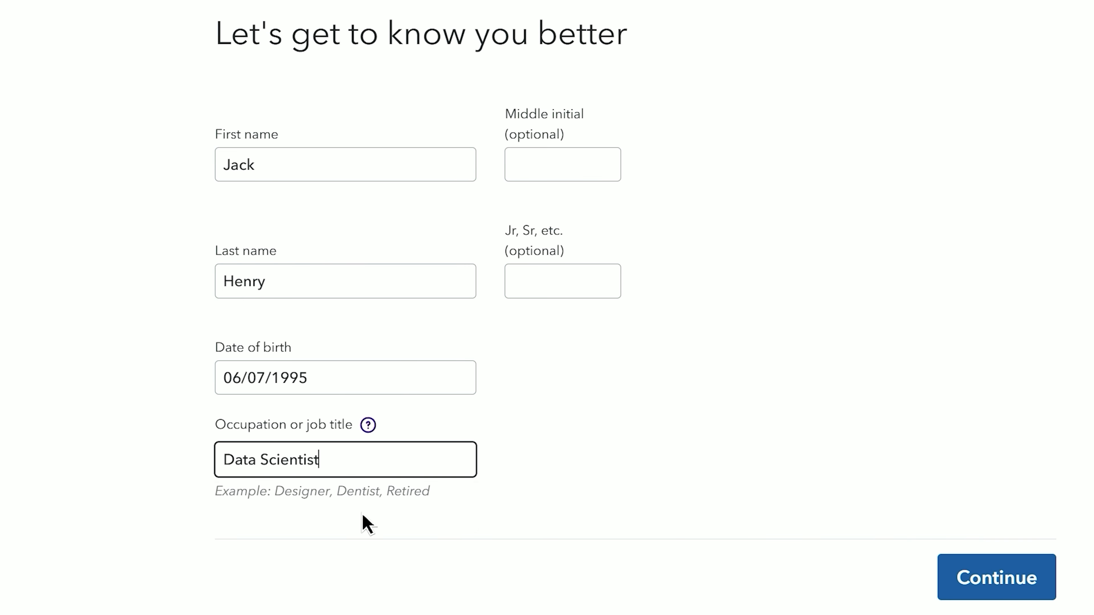
pyautogui.click(984, 596)
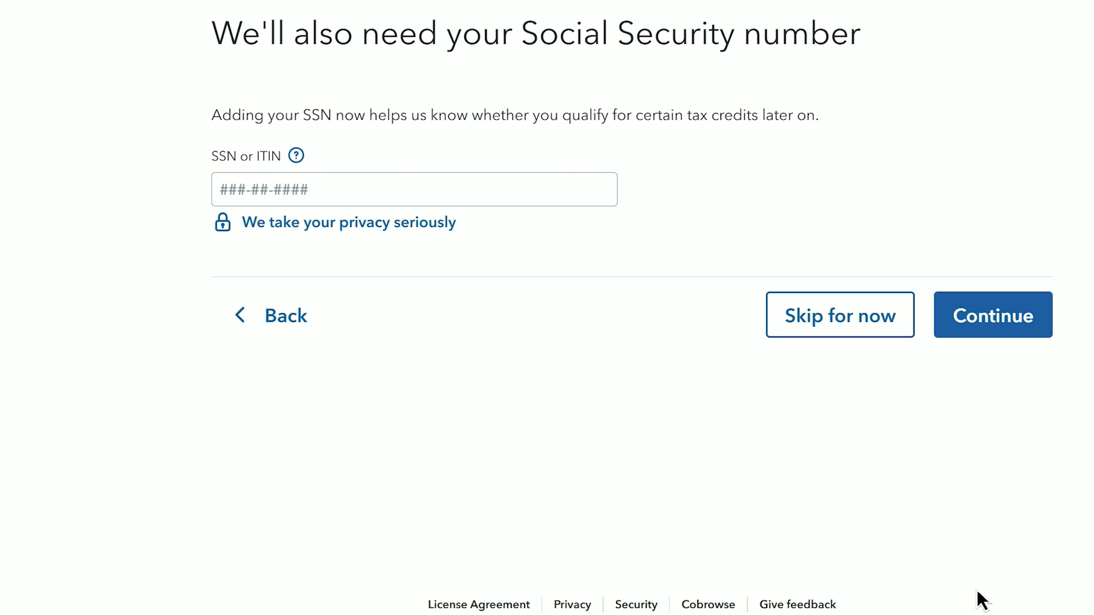
# - Enter the taxpayer's Social Security number and continue
pyautogui.click(340, 197)
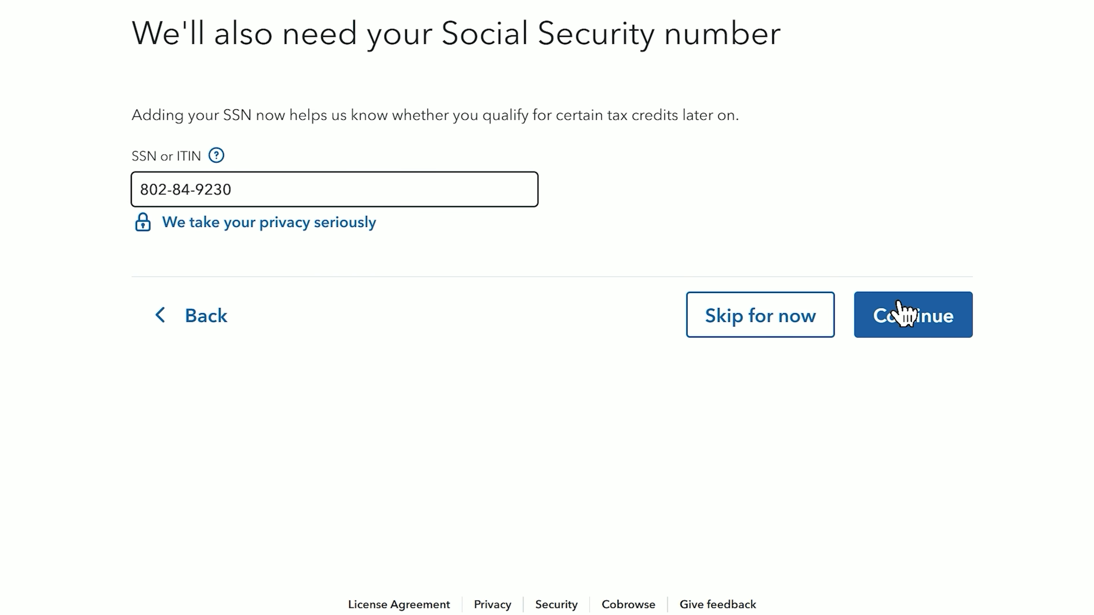
pyautogui.click(900, 304)
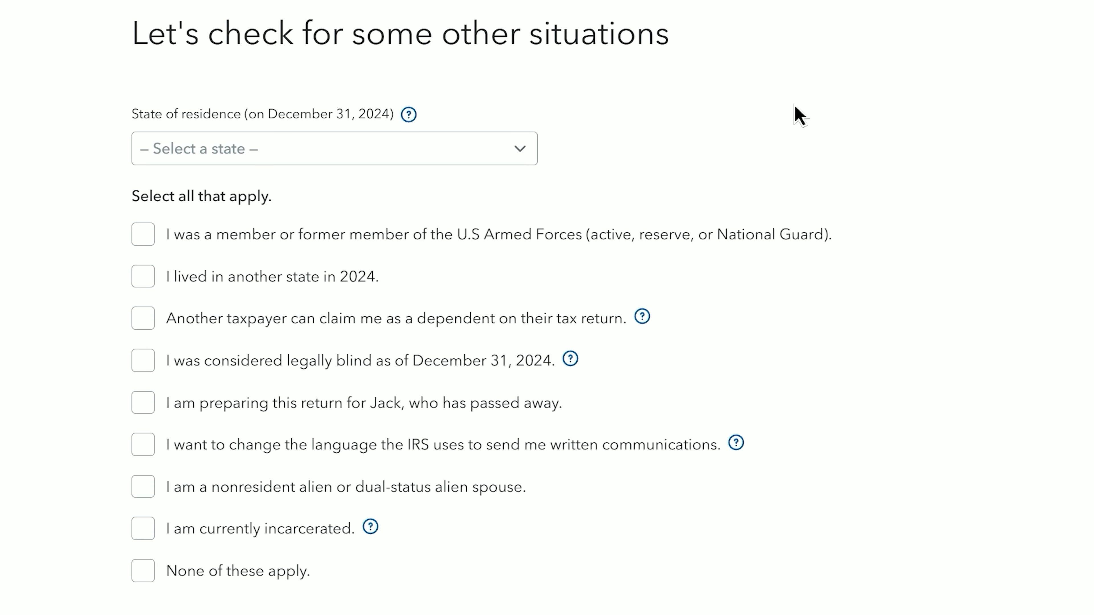
# - Choose Florida as the state of residence on December 31, 2024
pyautogui.click(463, 158)
pyautogui.click(377, 428)
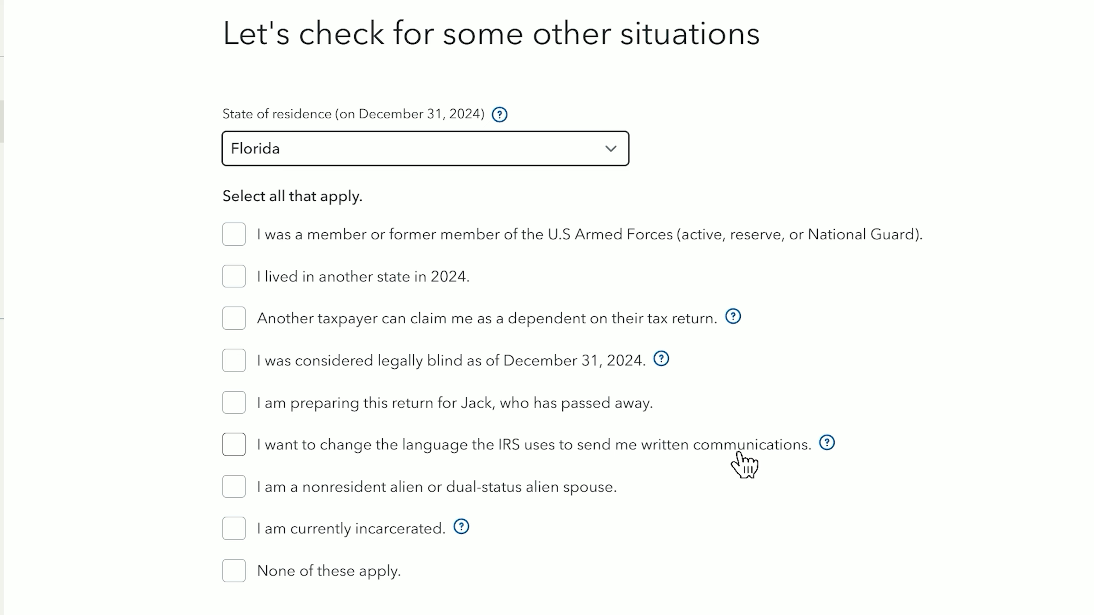
# - Tick 'None of these apply' for the other situations and continue
pyautogui.scroll(-3, 738, 453)
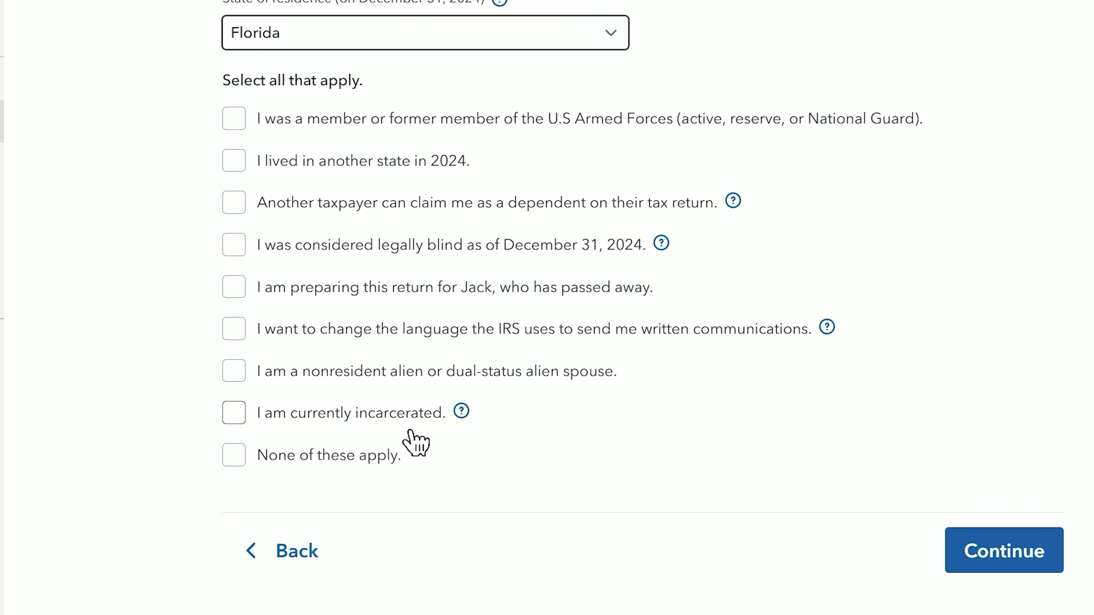
pyautogui.click(243, 454)
pyautogui.click(242, 453)
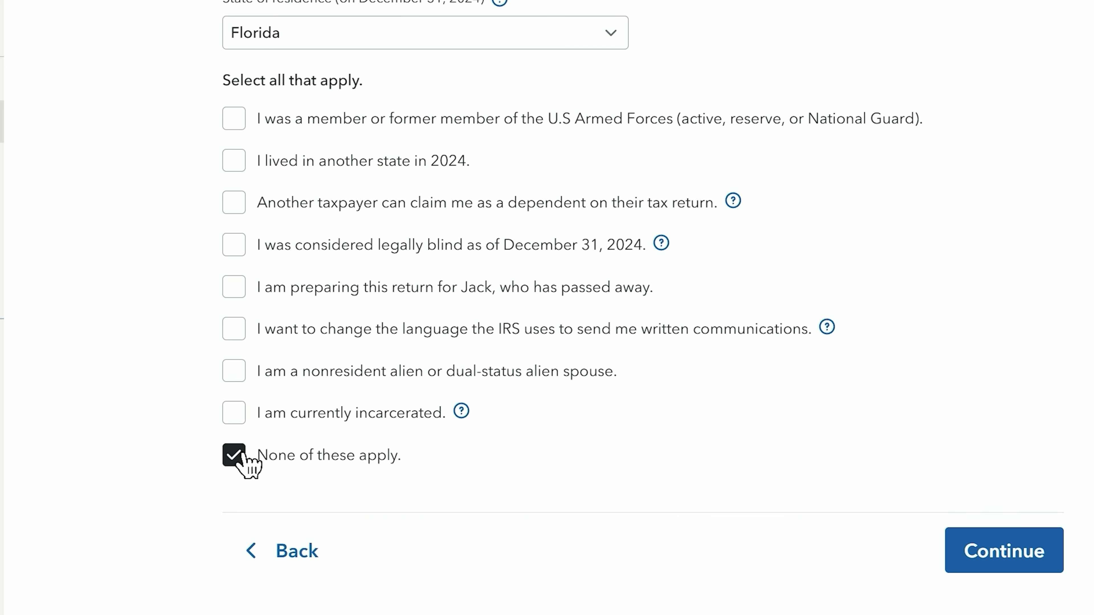
pyautogui.click(977, 560)
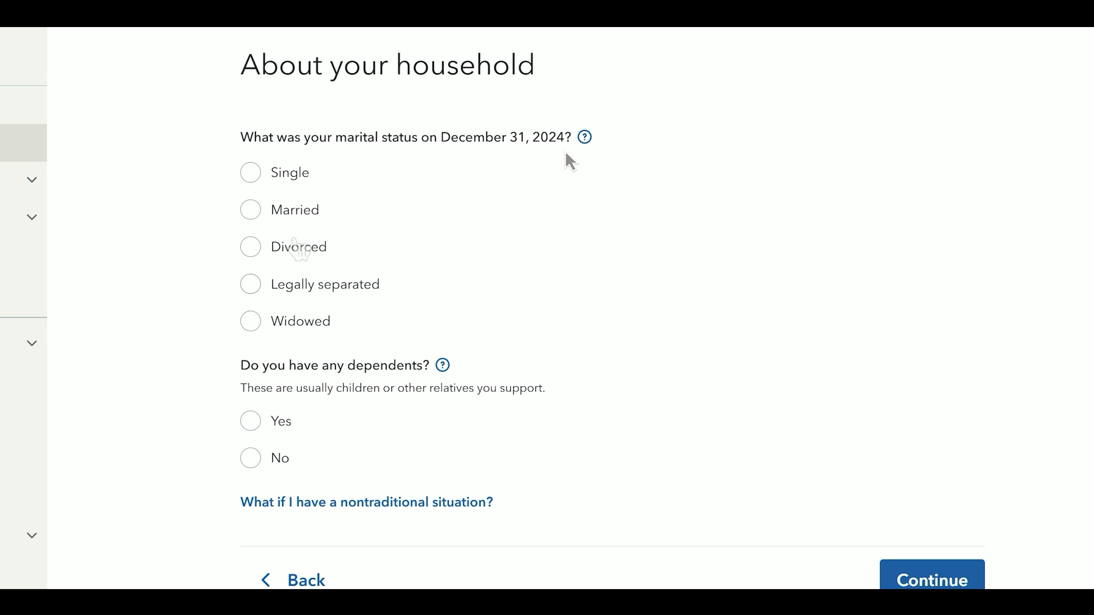
# - Set marital status to Single with no dependents and report no income from other states
pyautogui.click(268, 174)
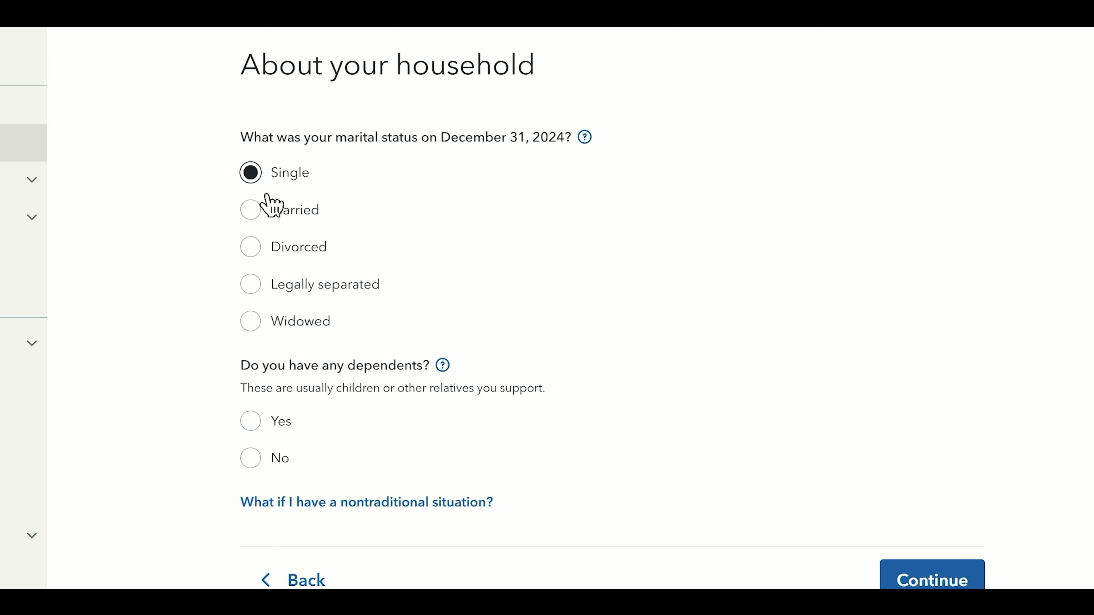
pyautogui.scroll(-3, 273, 215)
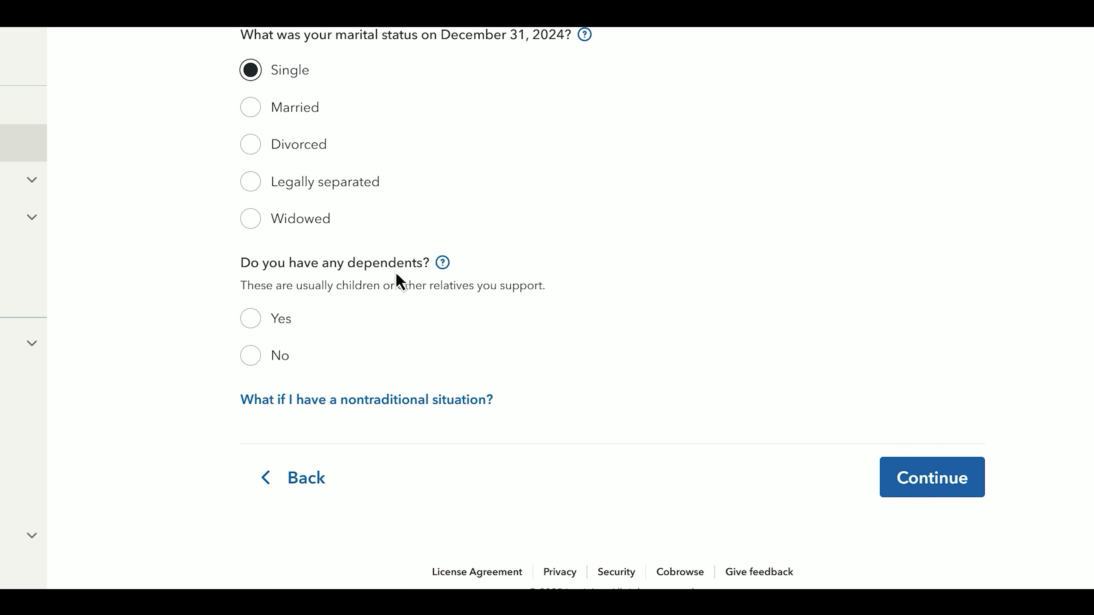
pyautogui.click(280, 318)
pyautogui.click(323, 370)
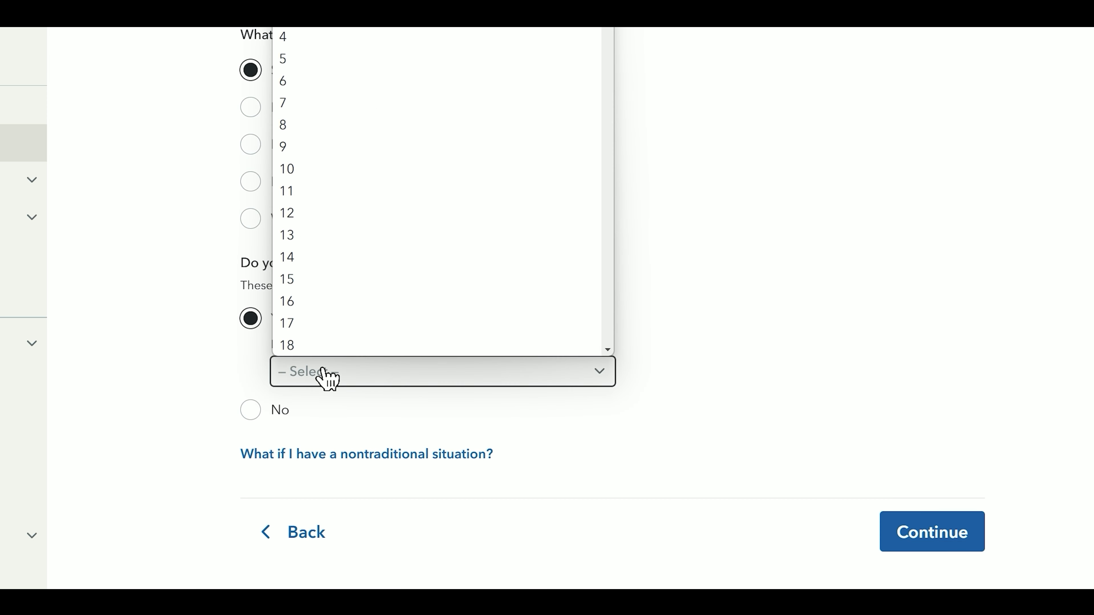
pyautogui.scroll(-1, 323, 337)
pyautogui.click(320, 36)
pyautogui.click(299, 416)
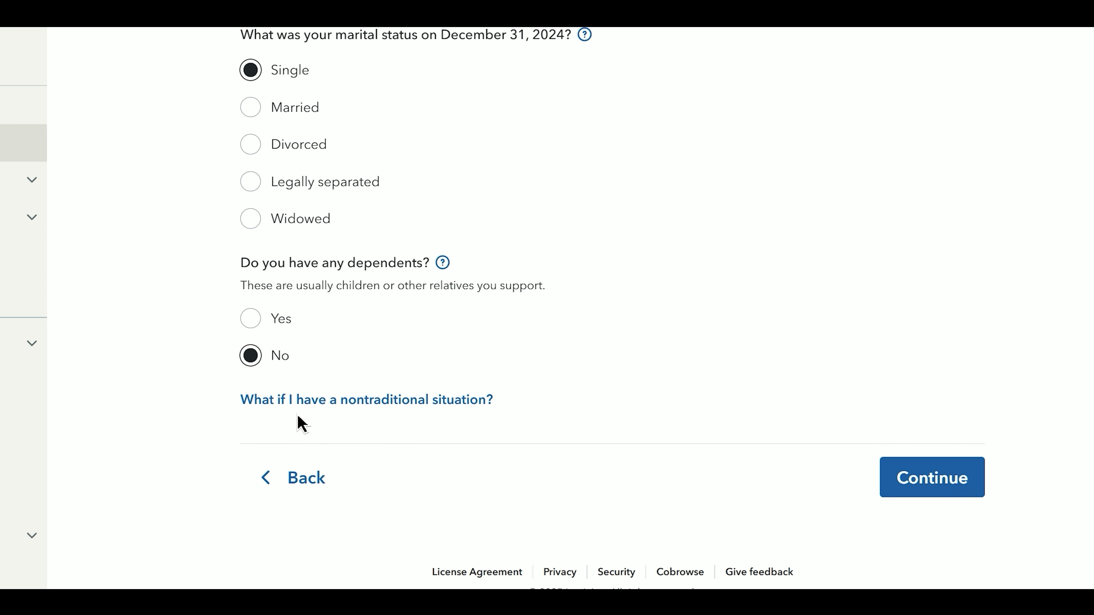
pyautogui.click(919, 489)
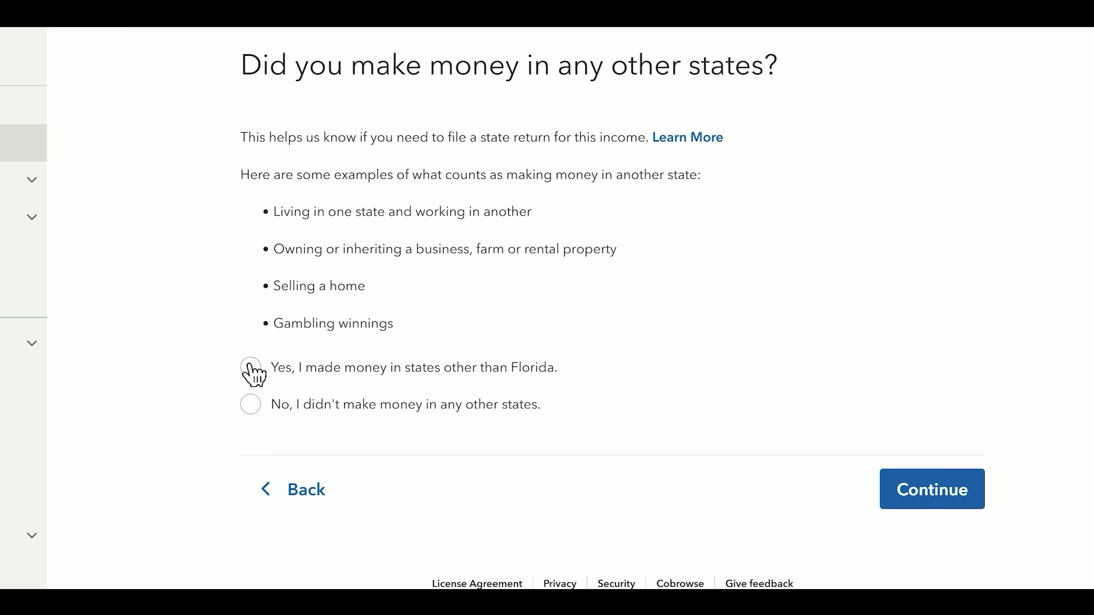
pyautogui.click(265, 409)
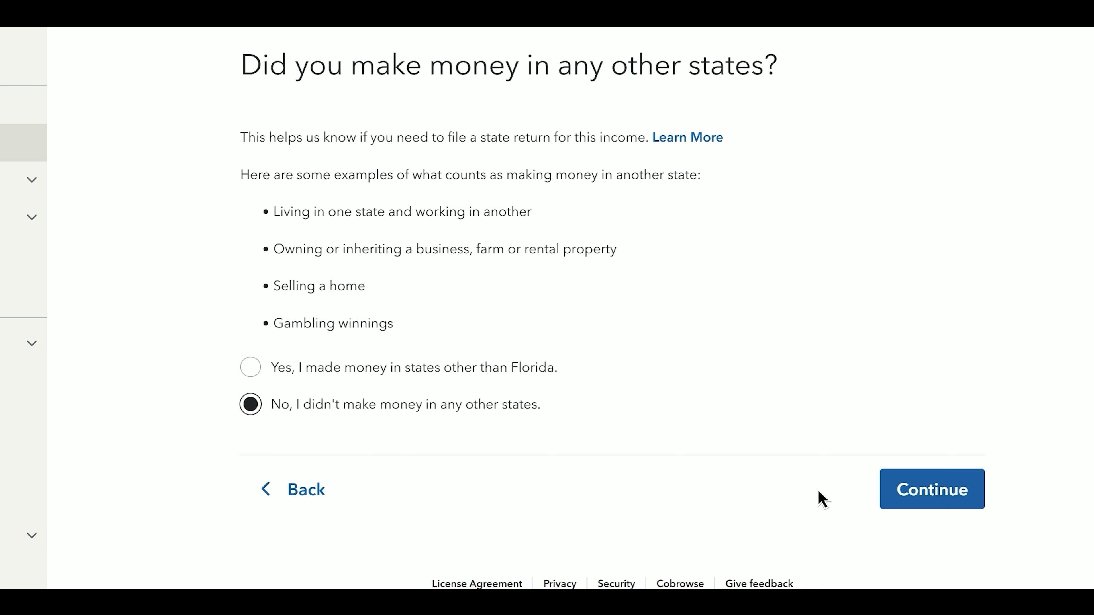
# - Finish the Address and phone section and continue past the personal profile
pyautogui.click(936, 500)
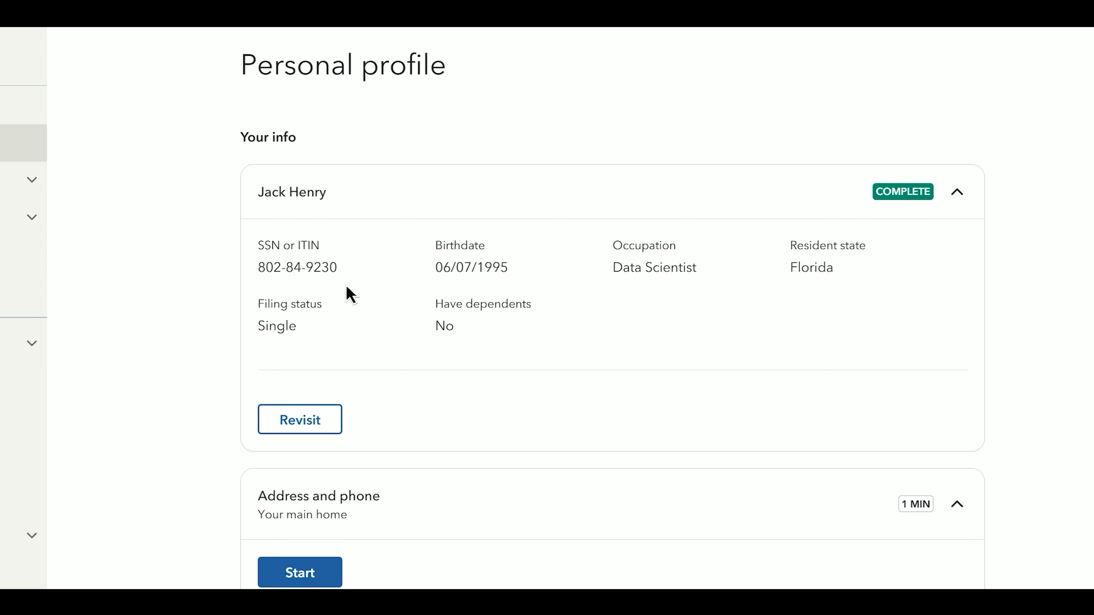
pyautogui.click(939, 202)
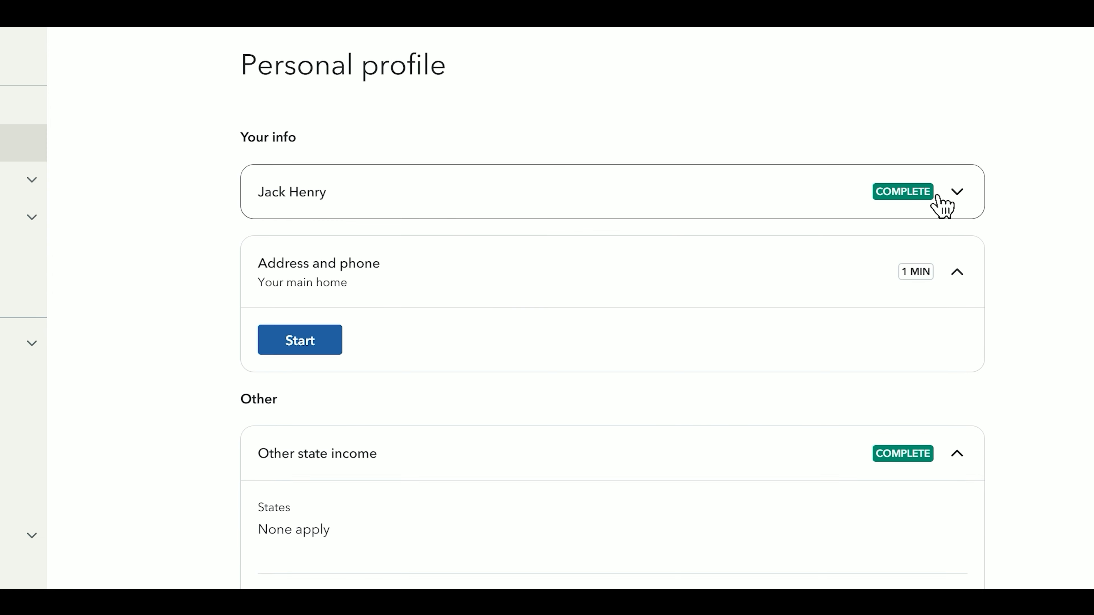
pyautogui.scroll(-2, 936, 202)
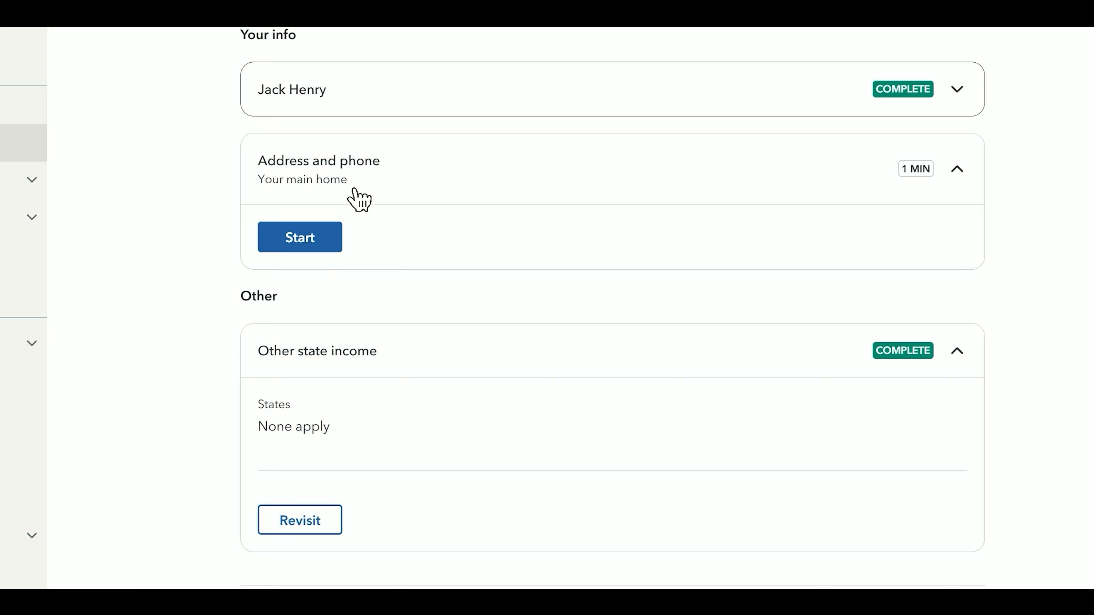
pyautogui.click(282, 257)
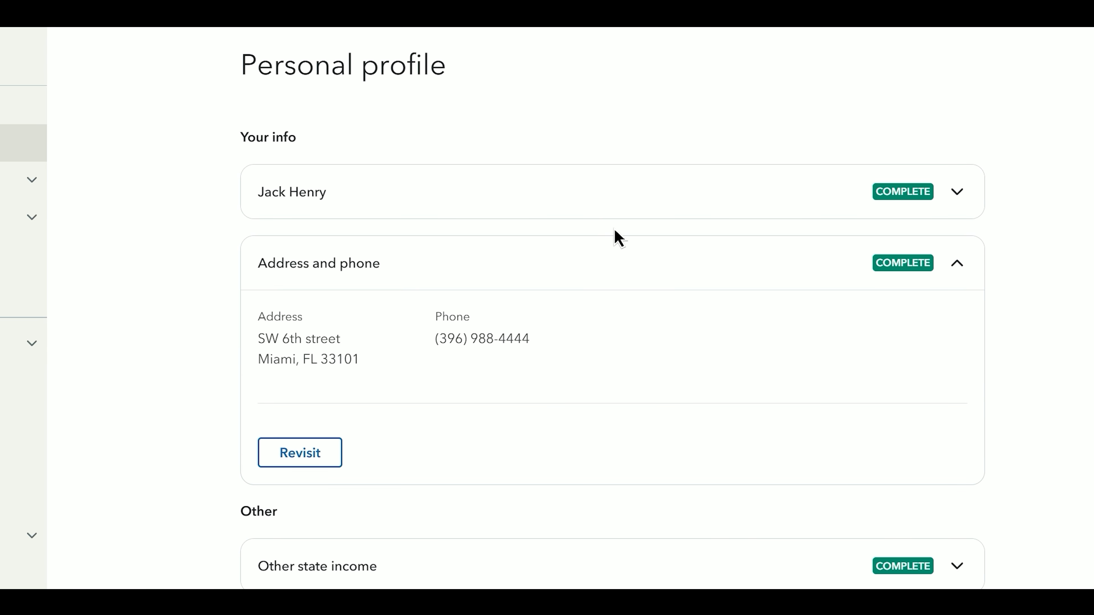
pyautogui.click(737, 272)
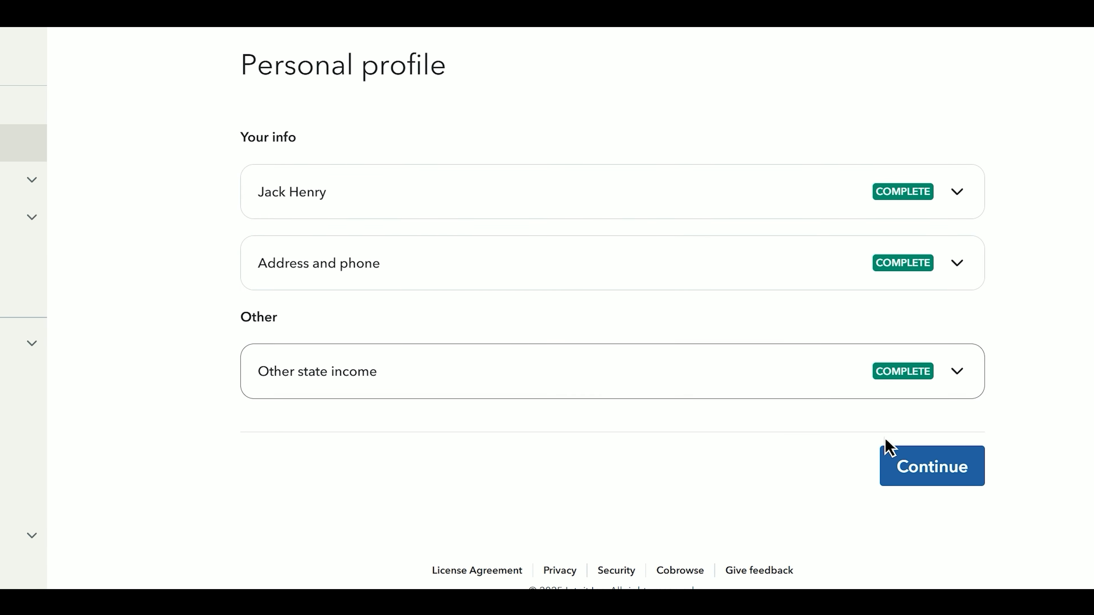
pyautogui.click(950, 486)
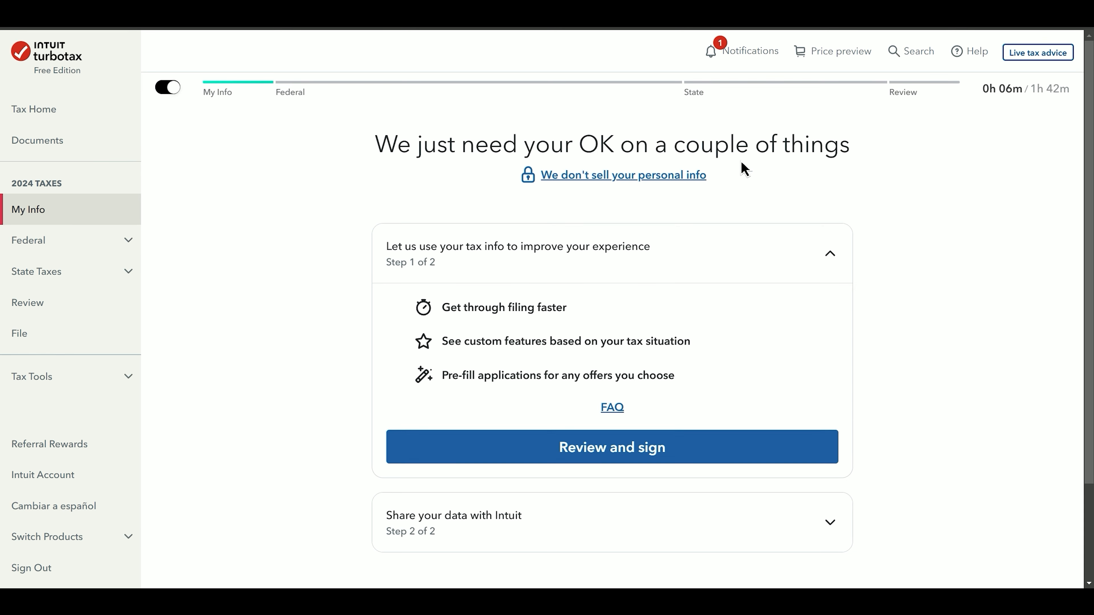
# - Sign and agree to both data-use consents
pyautogui.click(647, 450)
pyautogui.click(1017, 573)
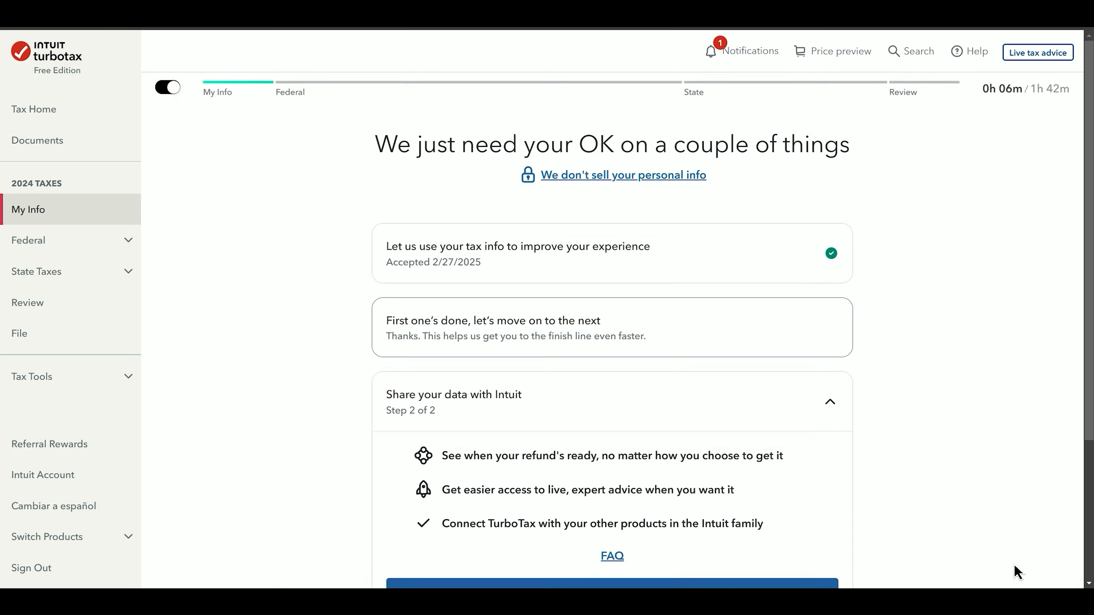
pyautogui.click(880, 525)
pyautogui.click(1022, 565)
pyautogui.click(805, 455)
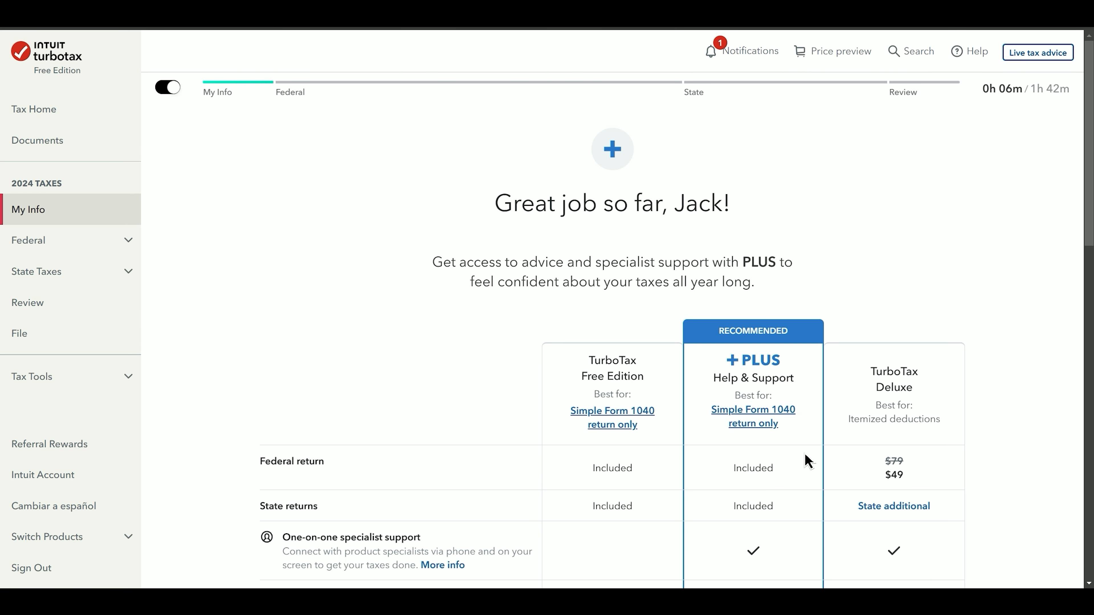
# - Decline the upgrade to stay on Free Edition and begin adding income
pyautogui.scroll(-10, 808, 459)
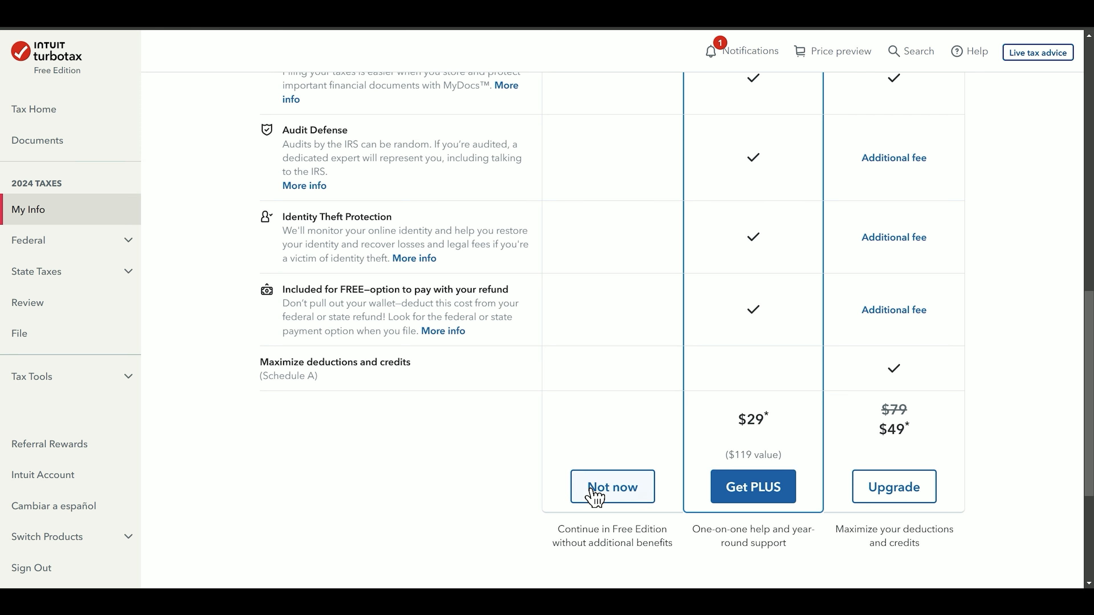
pyautogui.click(602, 489)
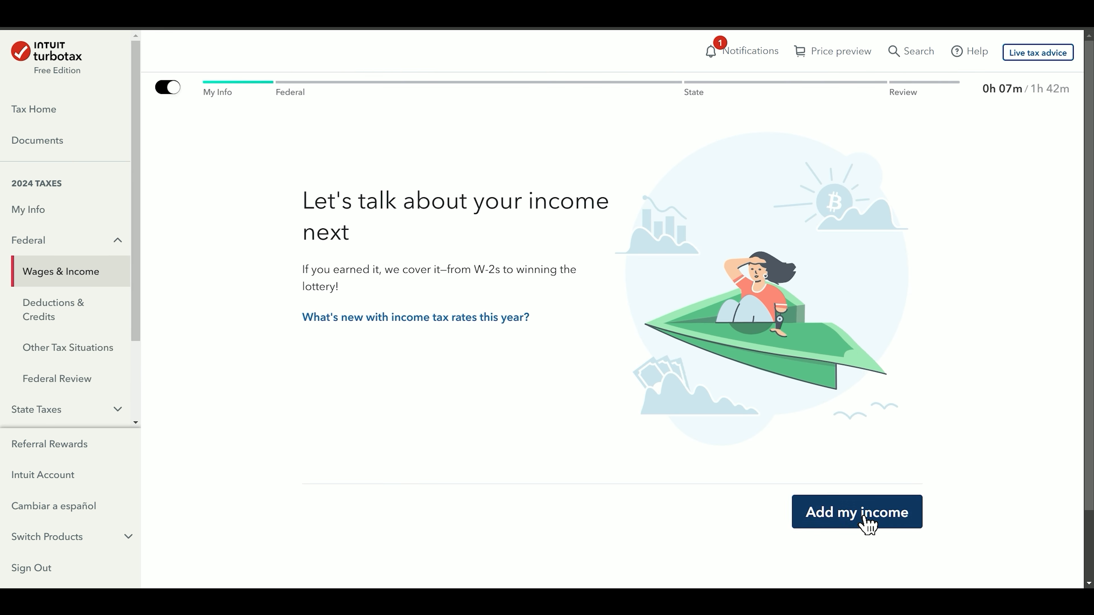
pyautogui.click(867, 525)
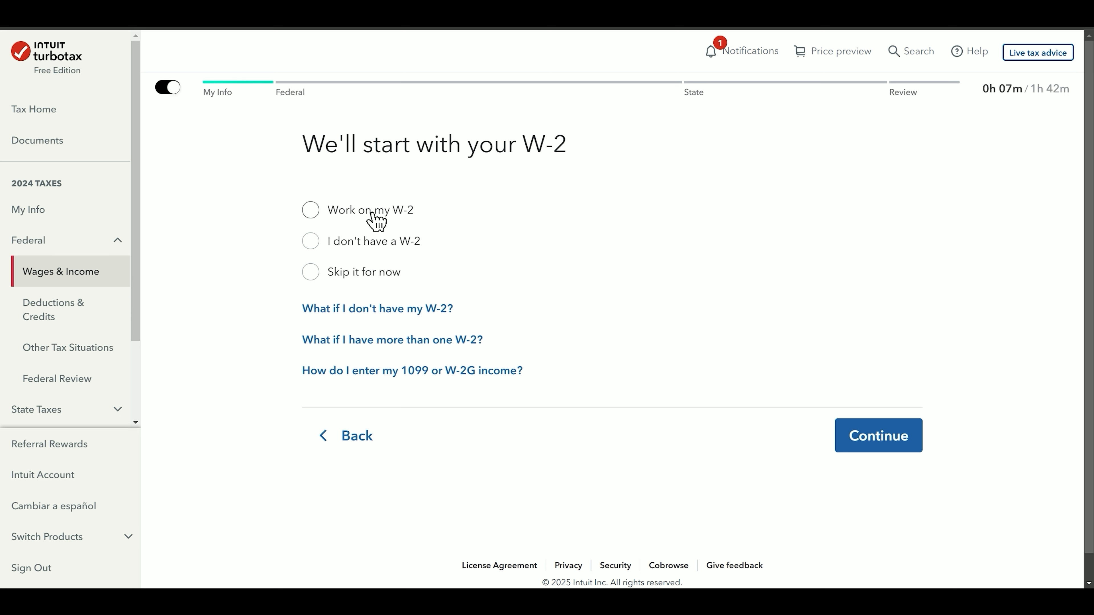
# - Start the W-2 and enter the employer ID from Box b
pyautogui.click(373, 221)
pyautogui.click(881, 445)
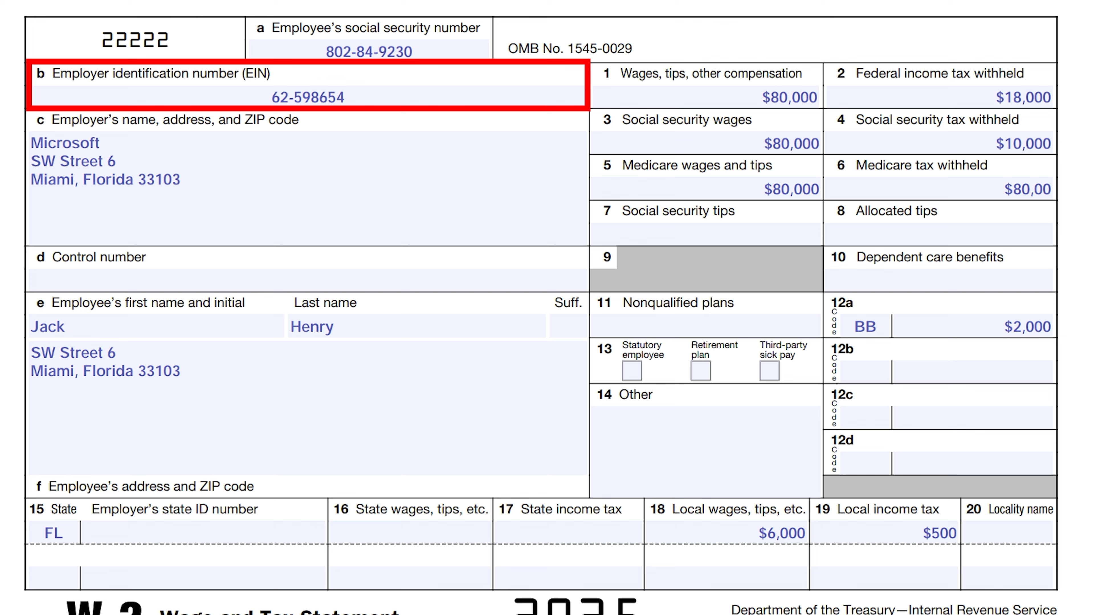
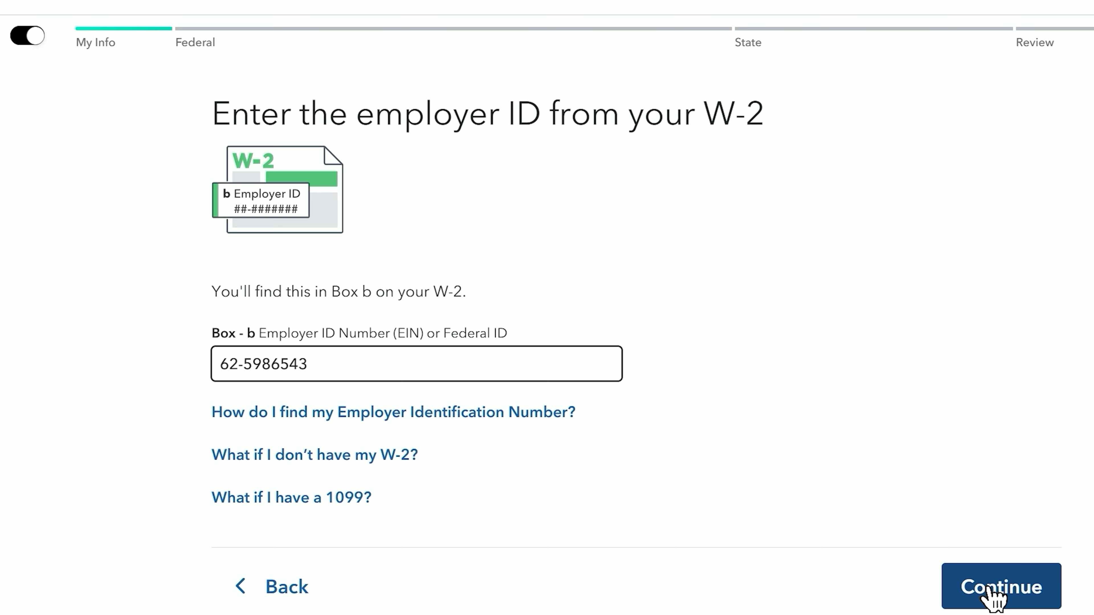
pyautogui.click(974, 588)
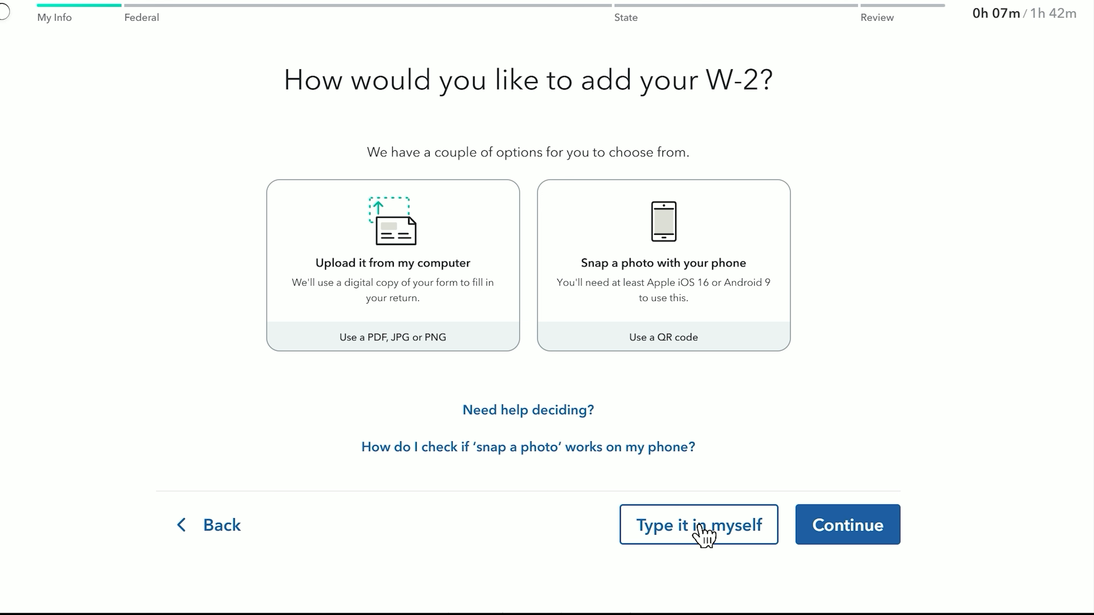
# - Enter the W-2 manually with the employer's name and street address, then continue
pyautogui.click(703, 536)
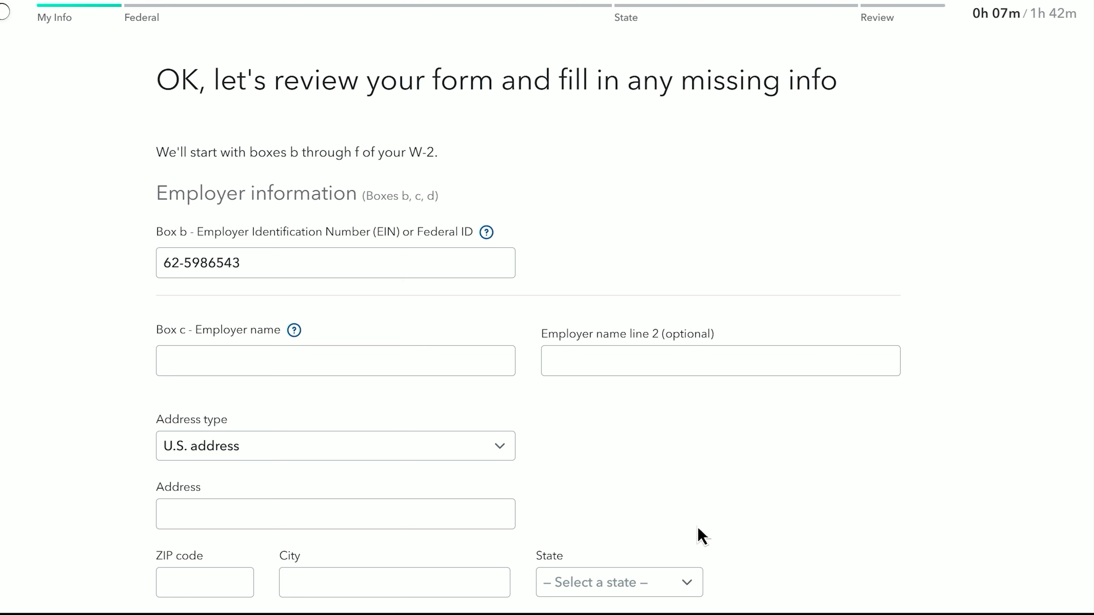
pyautogui.click(272, 370)
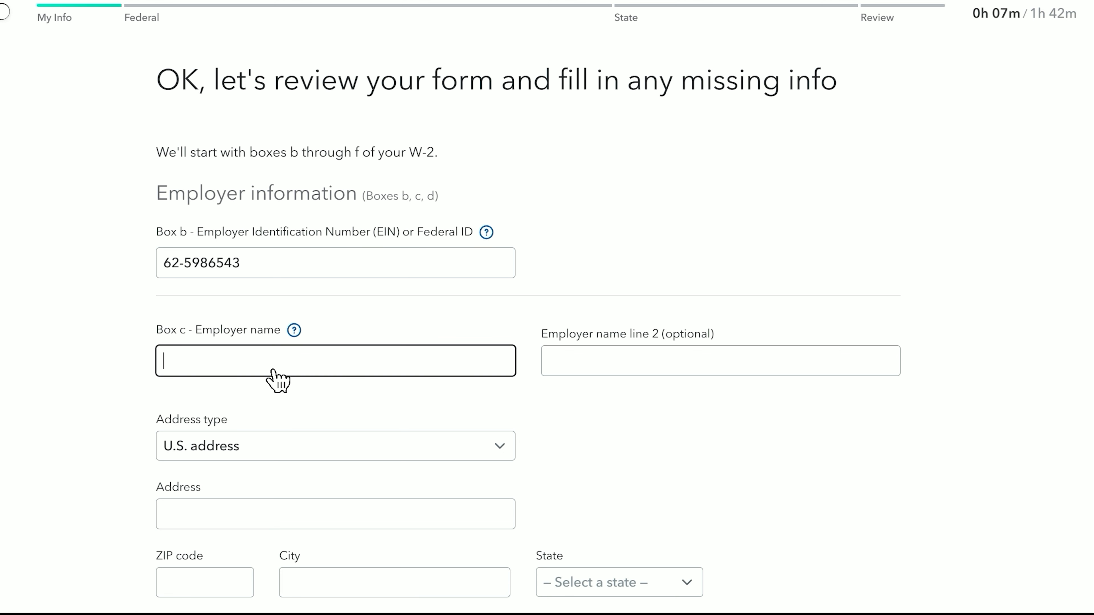
pyautogui.scroll(-5, 276, 368)
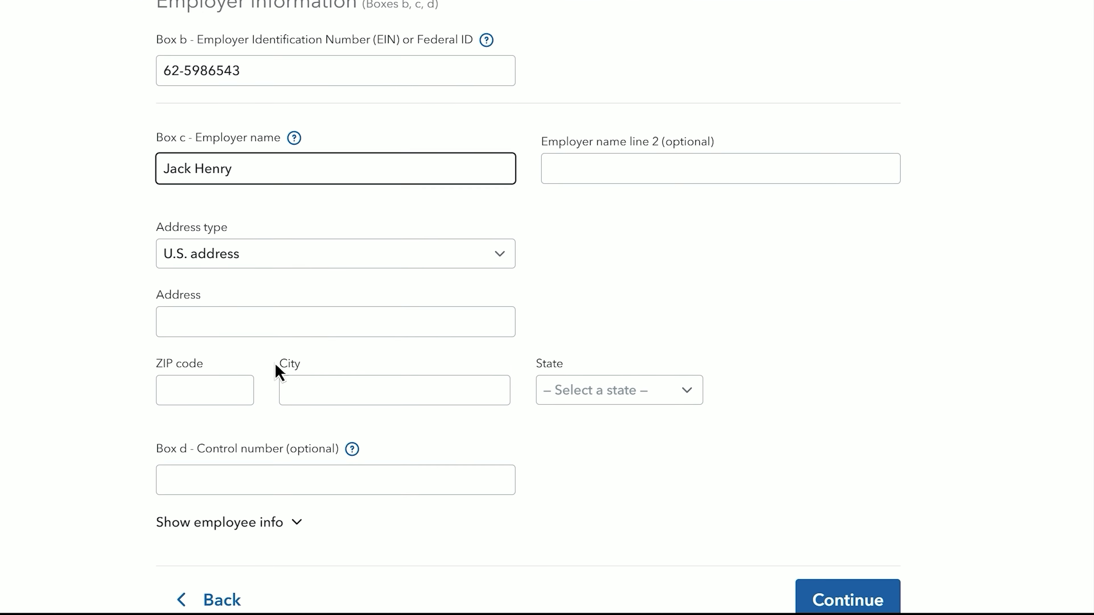
pyautogui.click(274, 309)
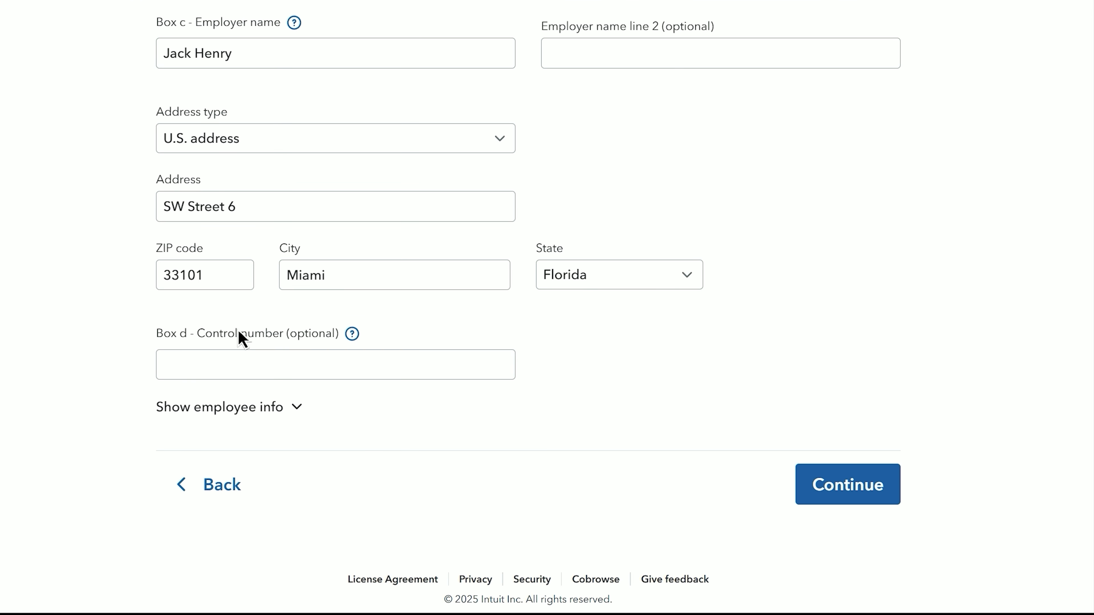
pyautogui.click(311, 358)
pyautogui.click(459, 412)
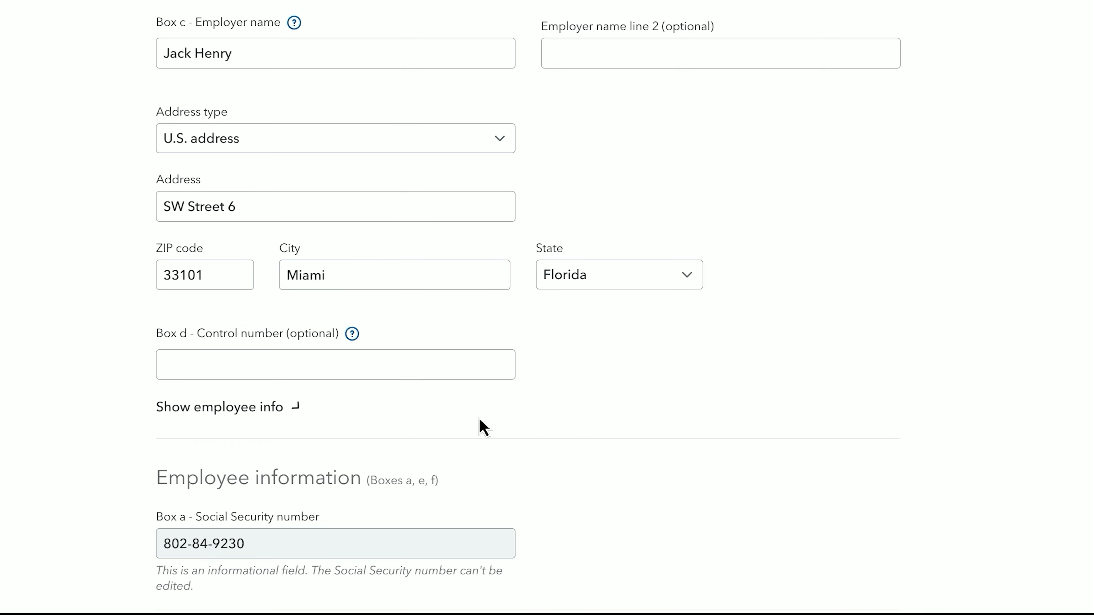
pyautogui.scroll(-3, 616, 441)
pyautogui.scroll(-1, 618, 447)
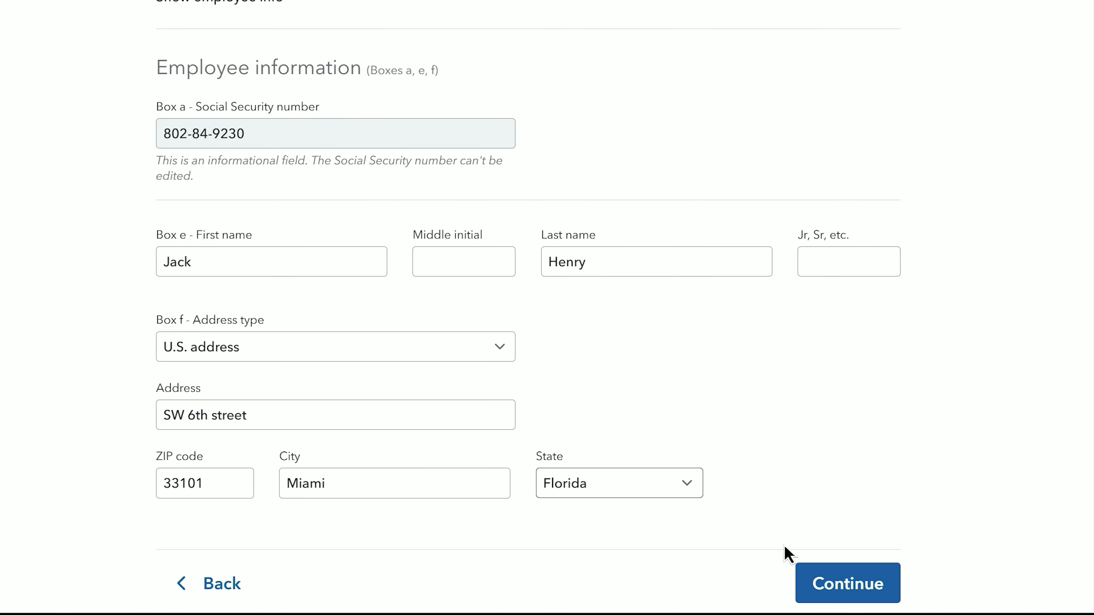
pyautogui.click(831, 581)
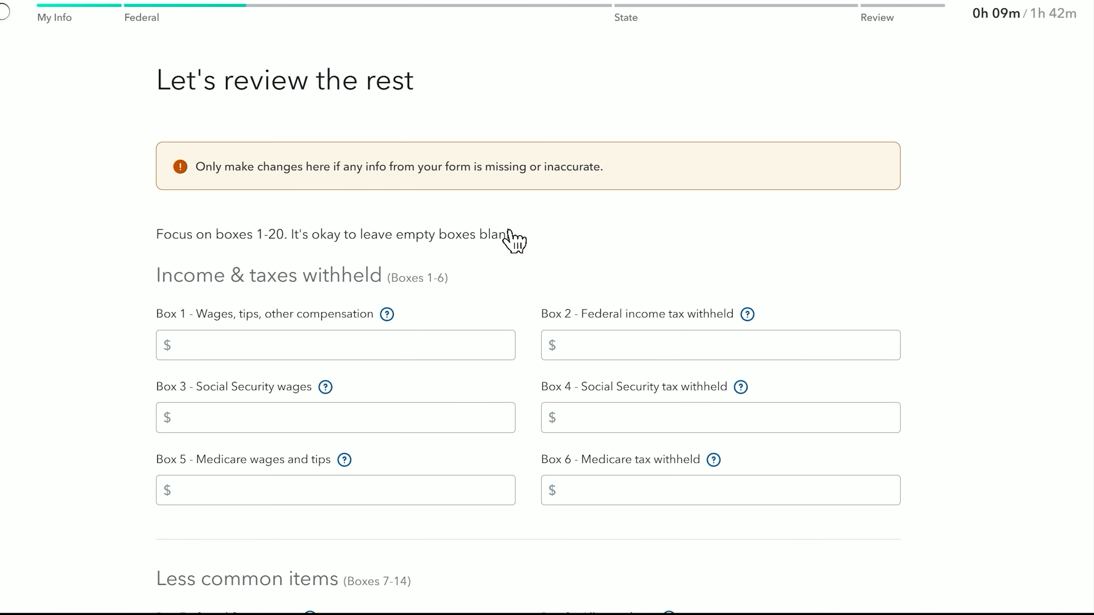
# - Fill Boxes 1–6 with 80000, 18,000, 80000, 10000, 80000 and 8000
pyautogui.scroll(-1, 513, 237)
pyautogui.moveTo(158, 181); pyautogui.dragTo(385, 181)
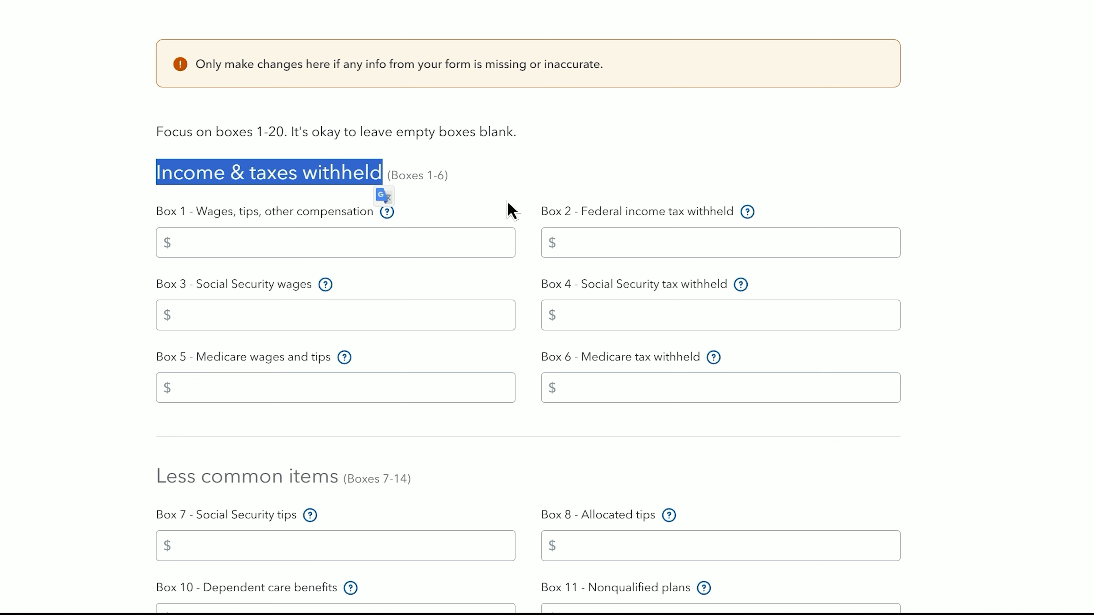
pyautogui.click(409, 248)
pyautogui.write('800000')
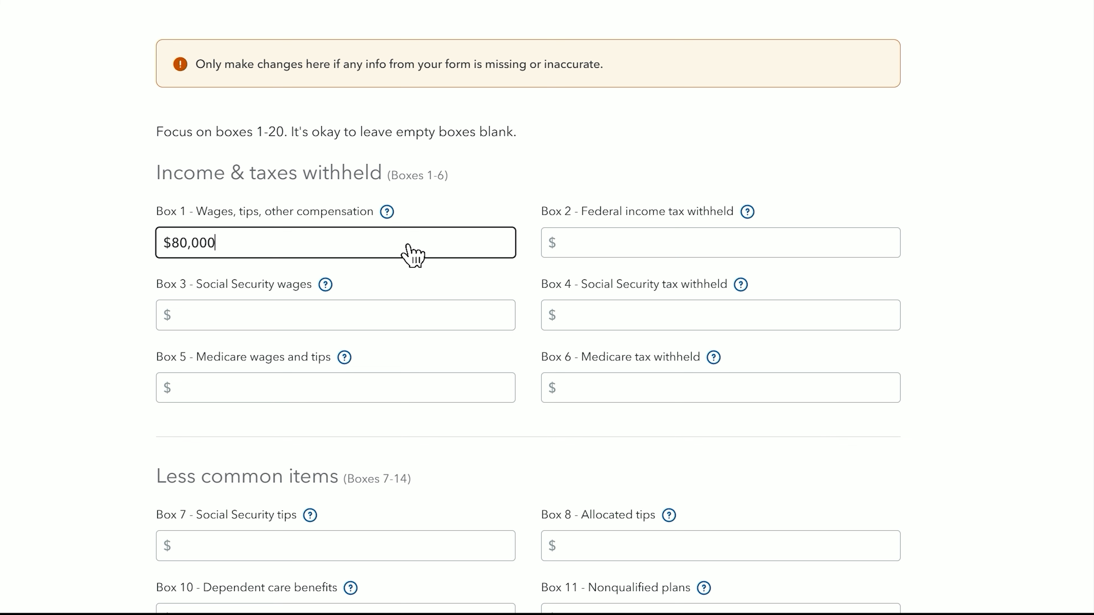
pyautogui.click(628, 247)
pyautogui.write('18,0')
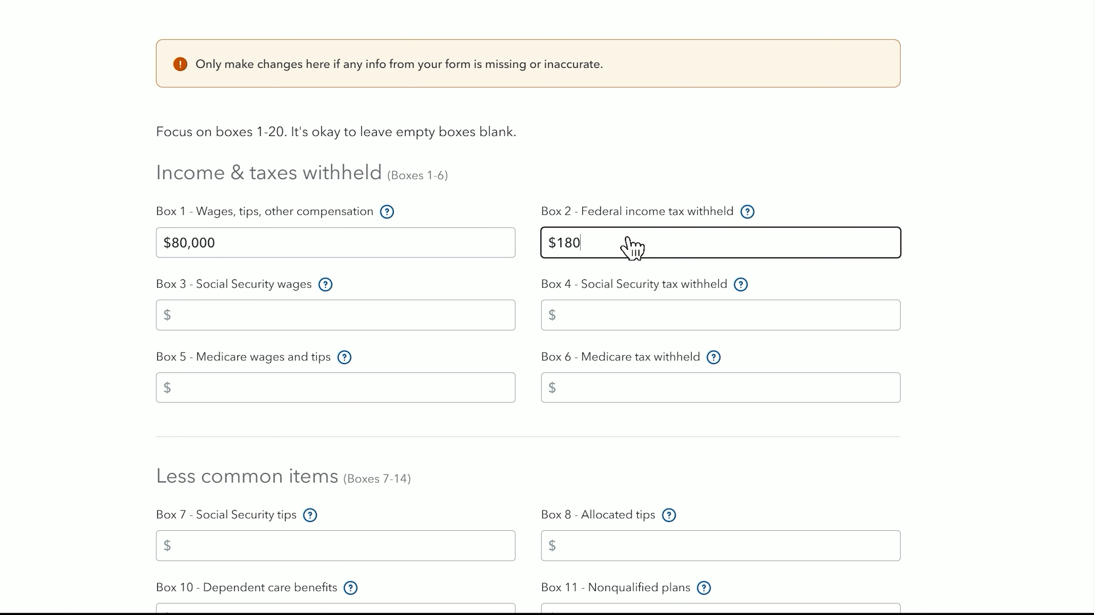
pyautogui.write('00')
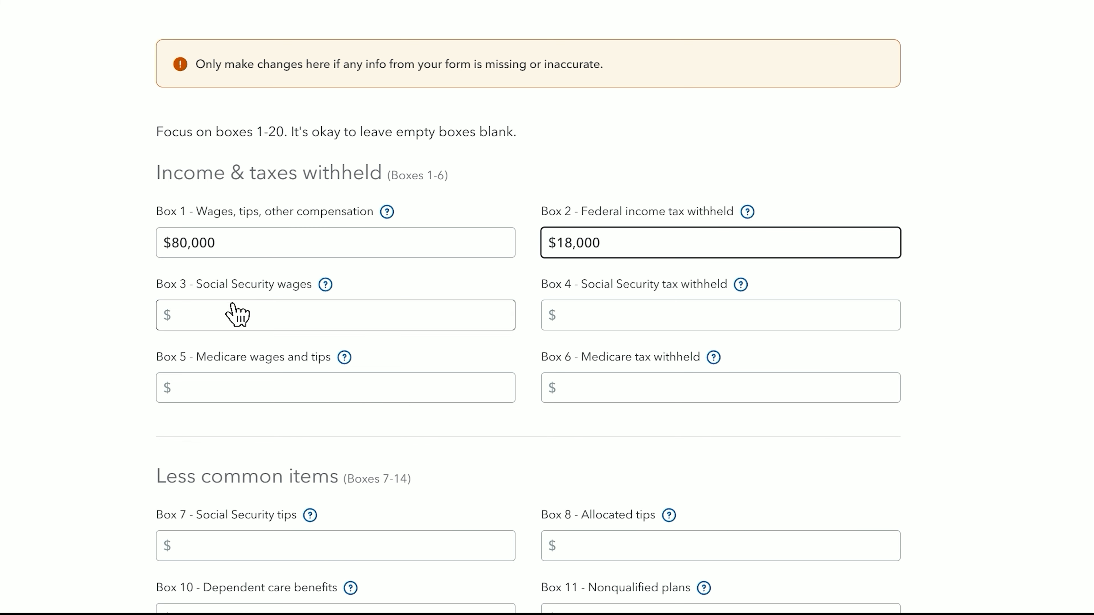
pyautogui.click(234, 315)
pyautogui.write('800000')
pyautogui.click(676, 312)
pyautogui.write('100000')
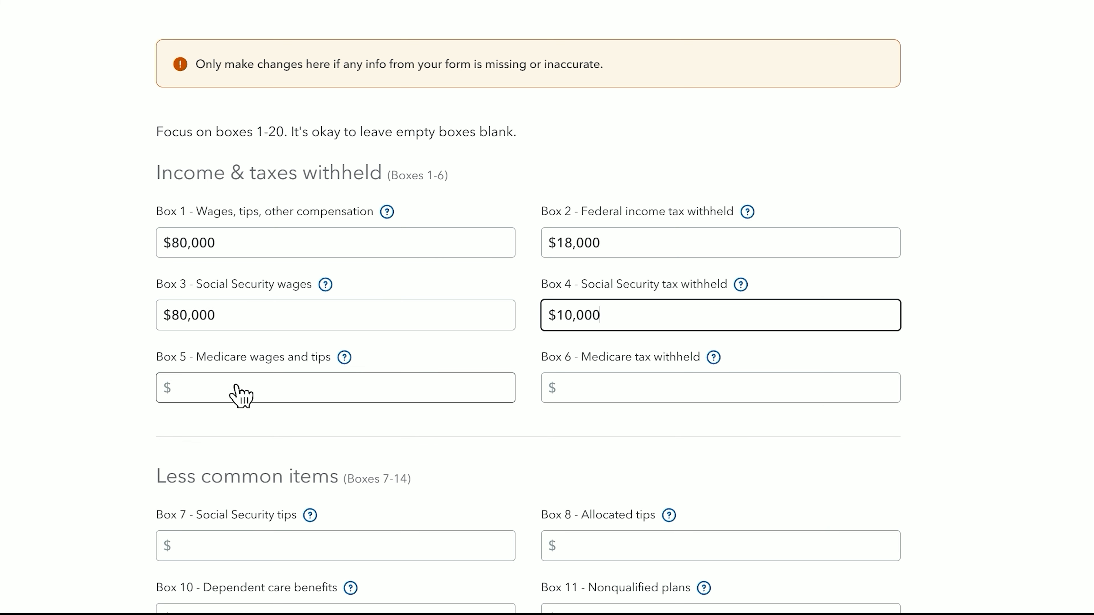
pyautogui.click(241, 396)
pyautogui.write('800000')
pyautogui.click(654, 392)
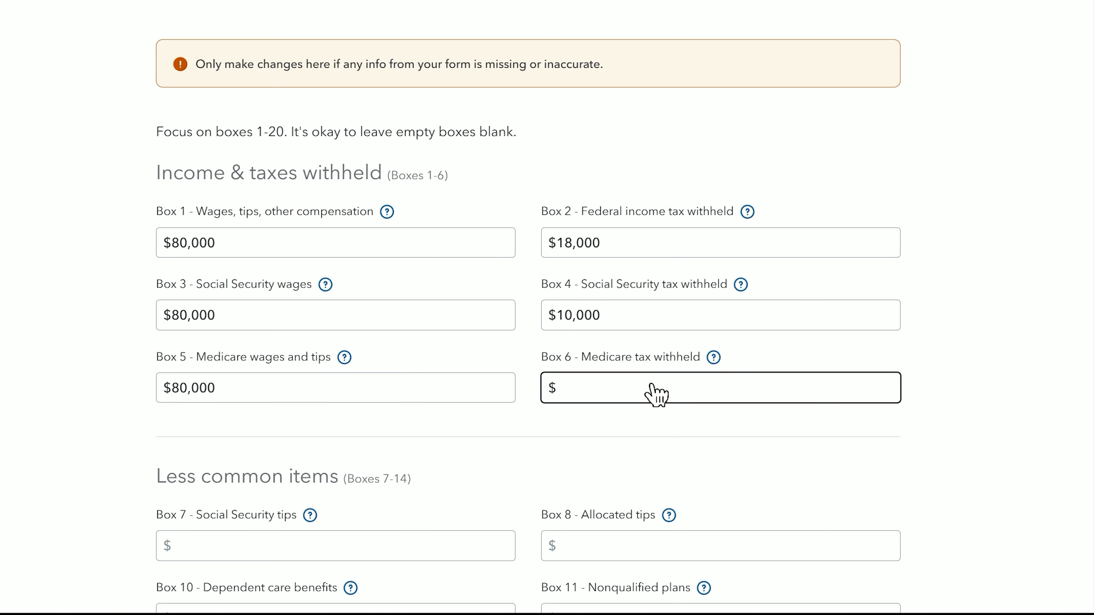
pyautogui.write('8000')
pyautogui.scroll(-5, 631, 434)
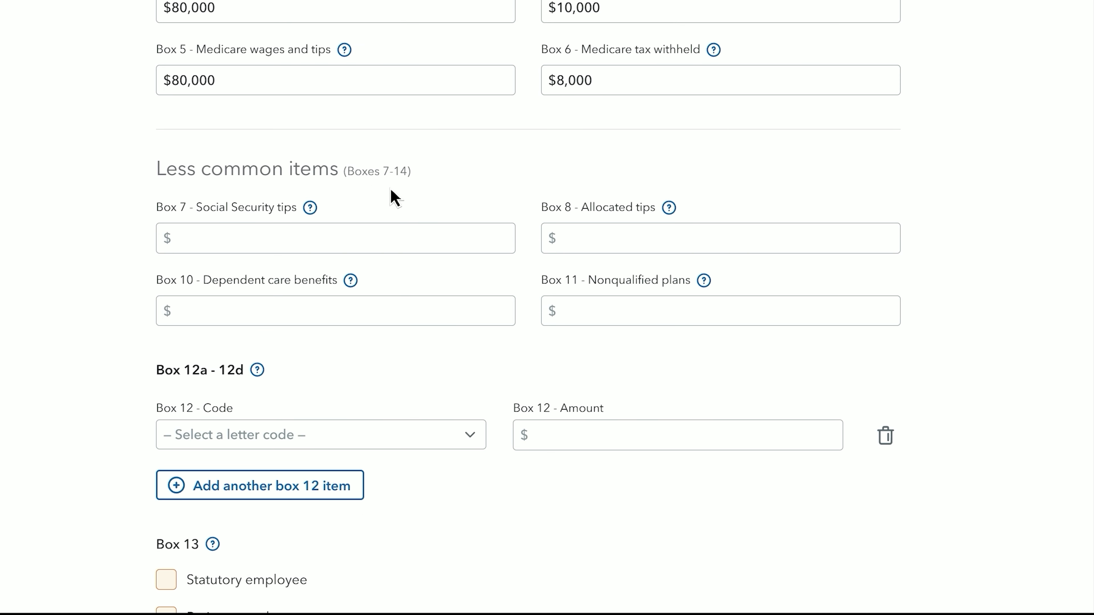
# - Add Box 12 code BB (Roth 403(b) contributions) with amount 2000
pyautogui.scroll(-5, 618, 282)
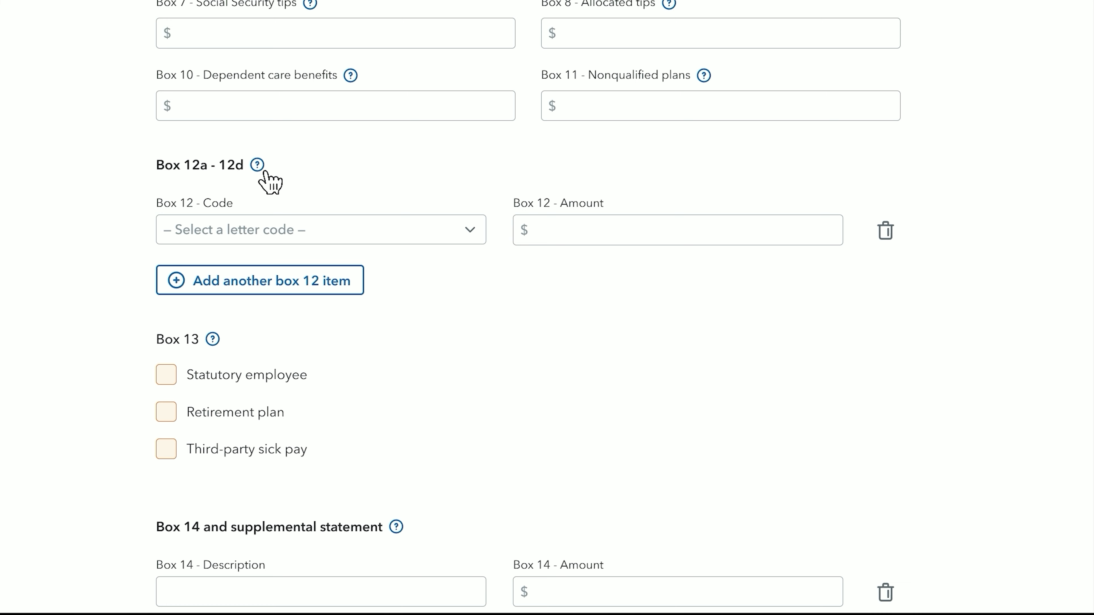
pyautogui.click(386, 231)
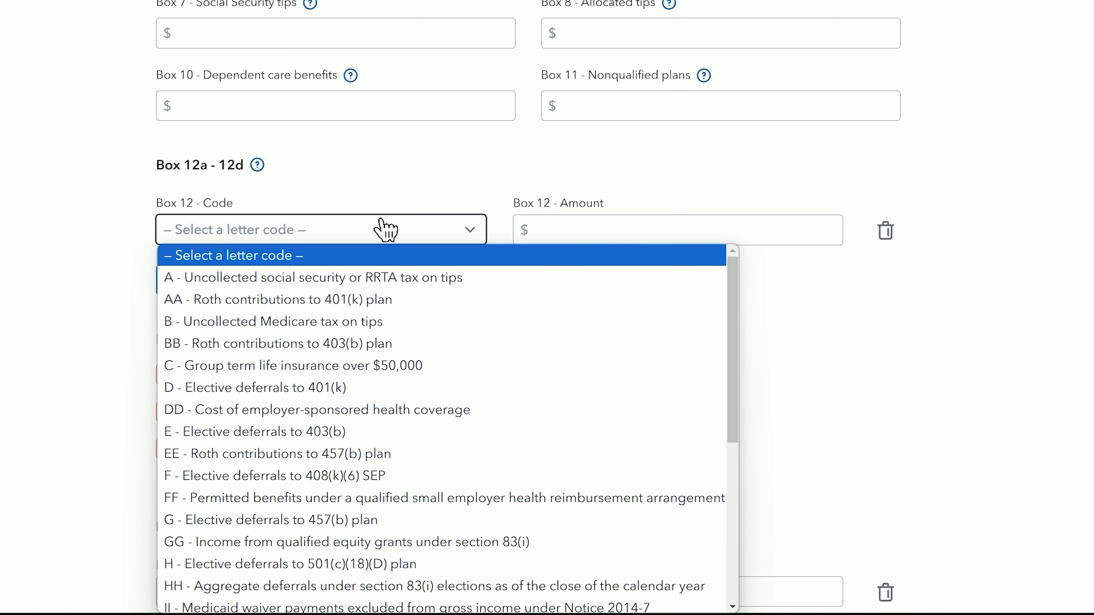
pyautogui.click(371, 230)
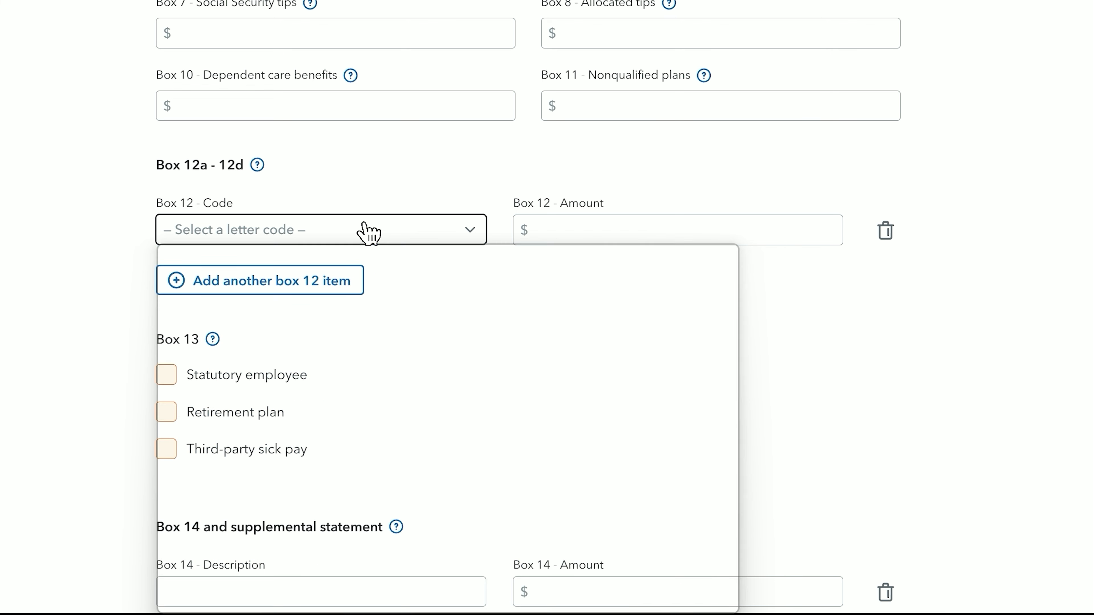
pyautogui.click(368, 231)
pyautogui.click(341, 345)
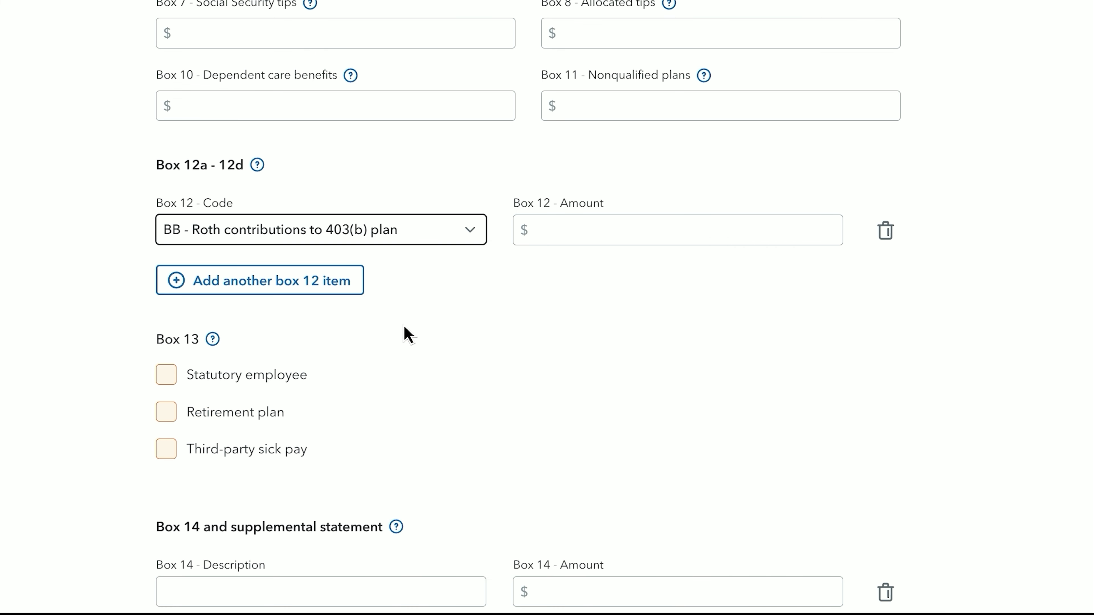
pyautogui.click(614, 240)
pyautogui.write('2000')
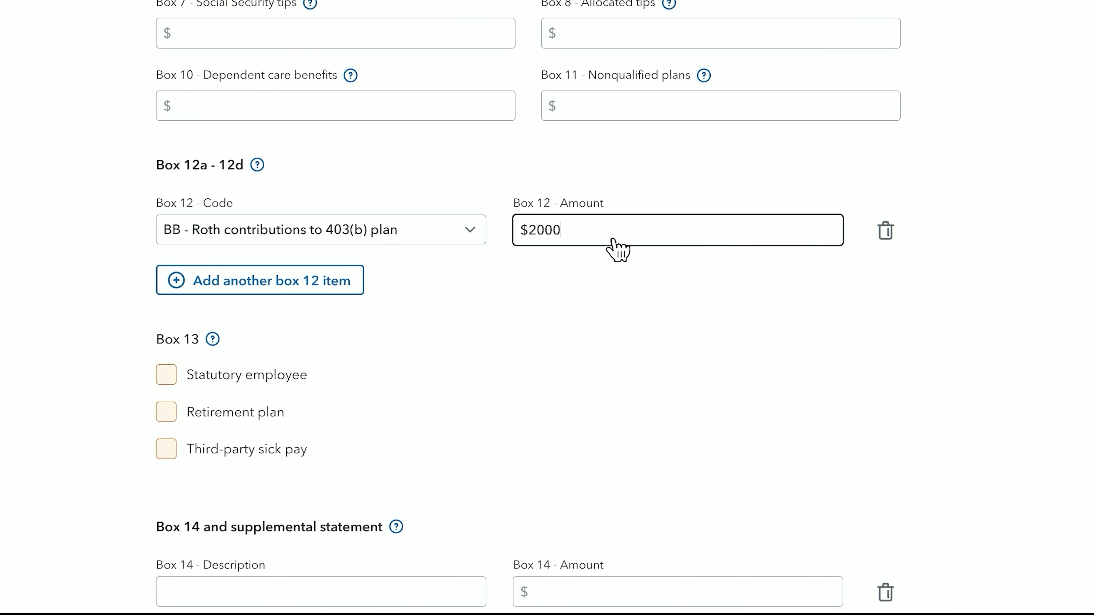
pyautogui.click(598, 299)
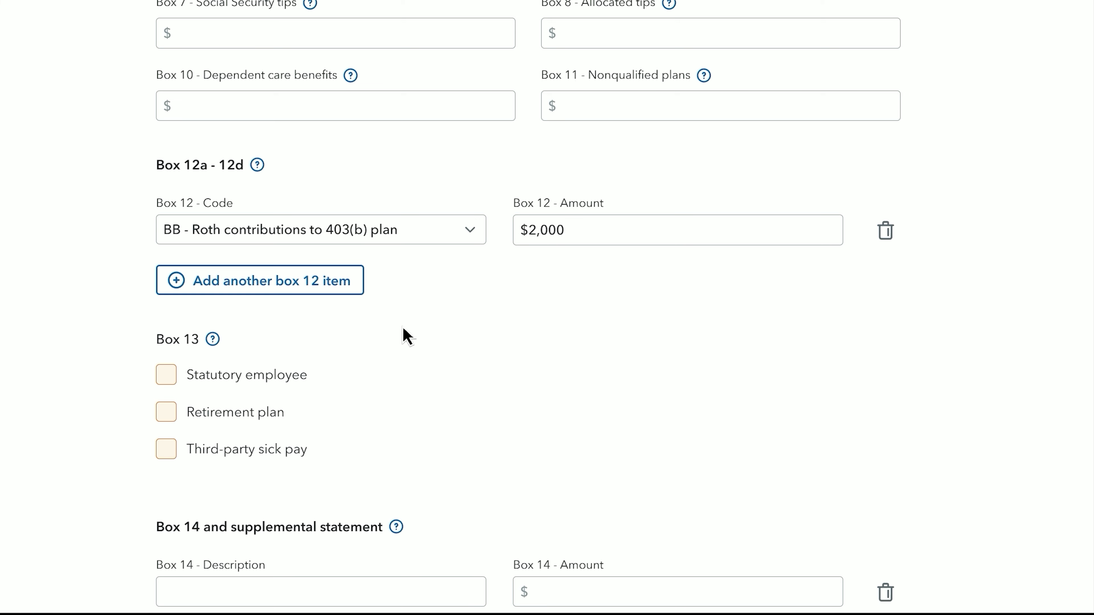
# - Leave Box 14 blank, set Florida with local wages 6000 and tax 500, and submit the W-2
pyautogui.scroll(-3, 410, 335)
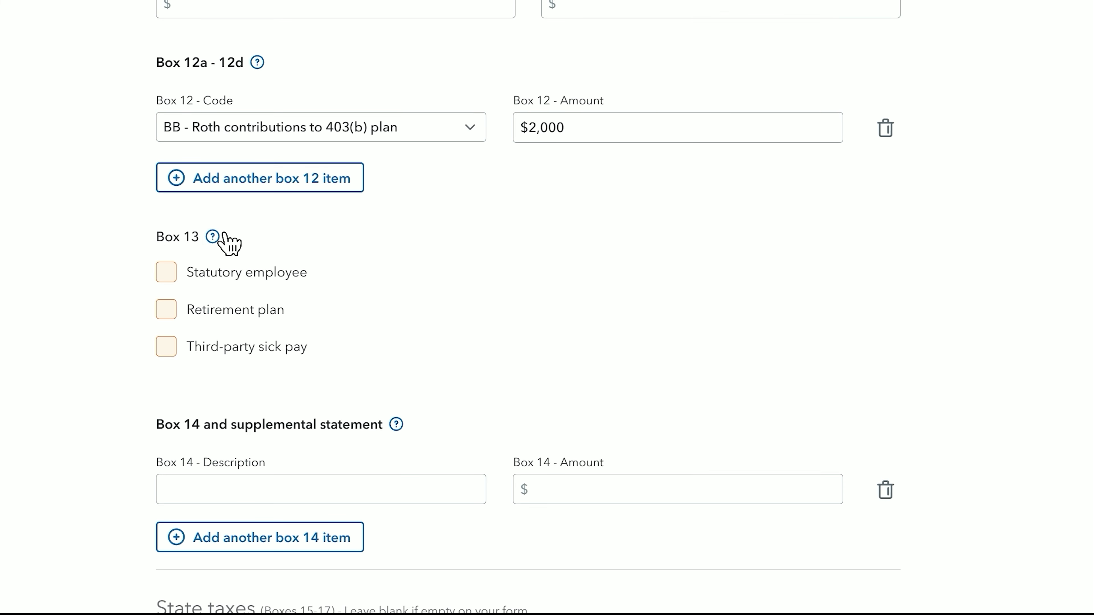
pyautogui.scroll(-6, 303, 310)
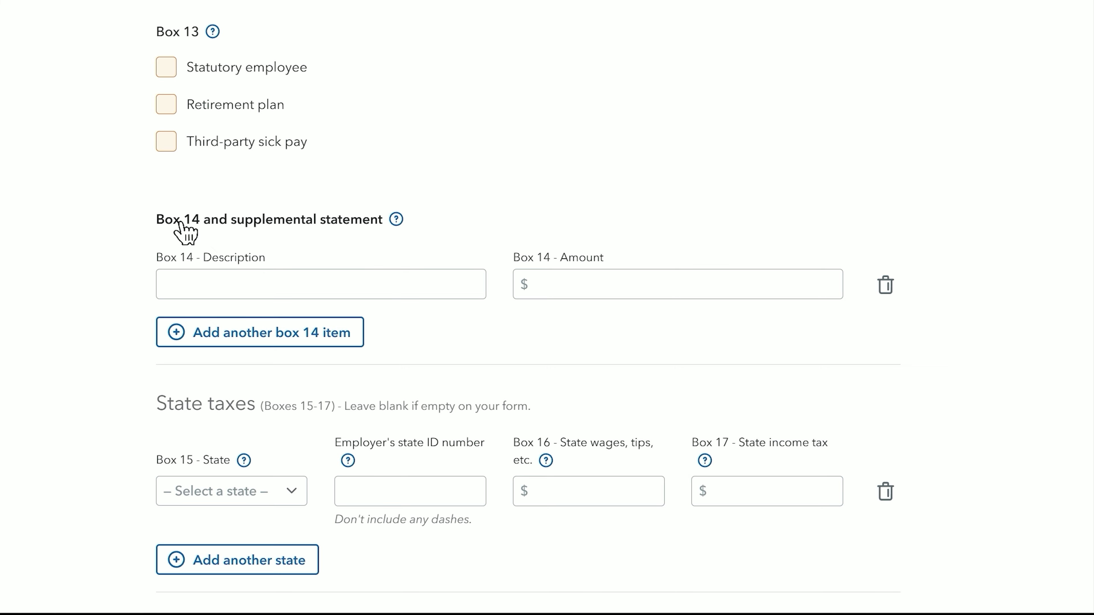
pyautogui.click(388, 294)
pyautogui.scroll(-5, 392, 304)
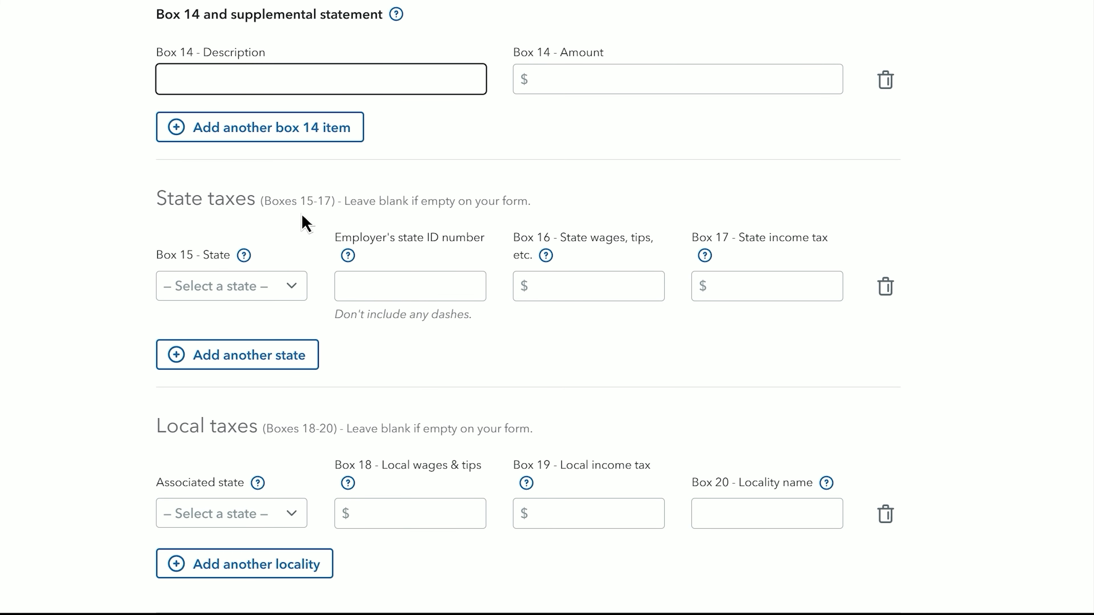
pyautogui.click(266, 222)
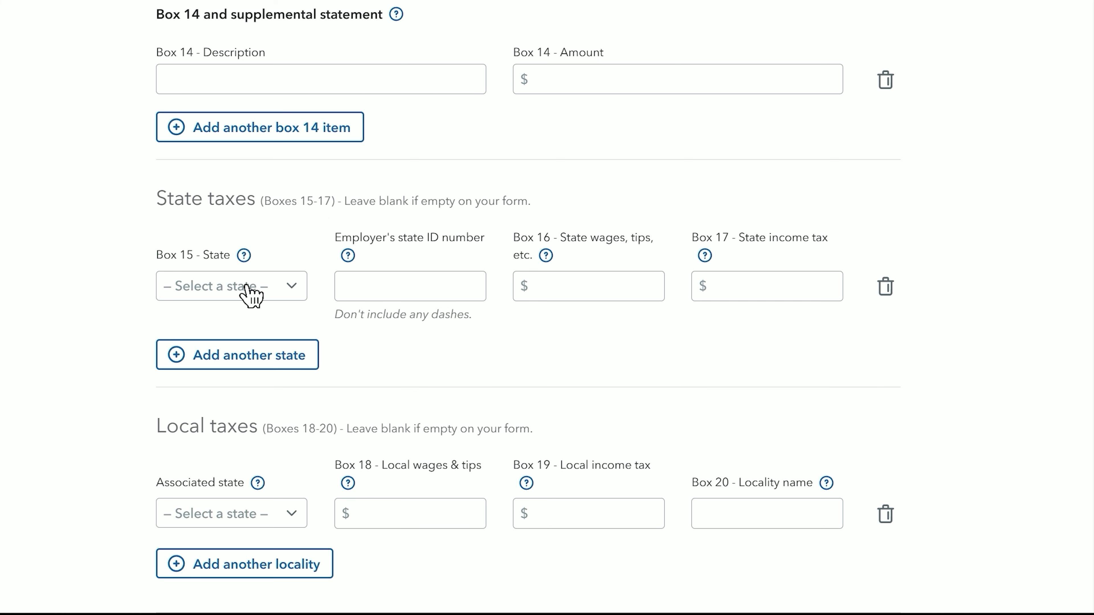
pyautogui.scroll(-5, 284, 288)
pyautogui.click(258, 324)
pyautogui.click(196, 98)
pyautogui.click(430, 329)
pyautogui.write('6000')
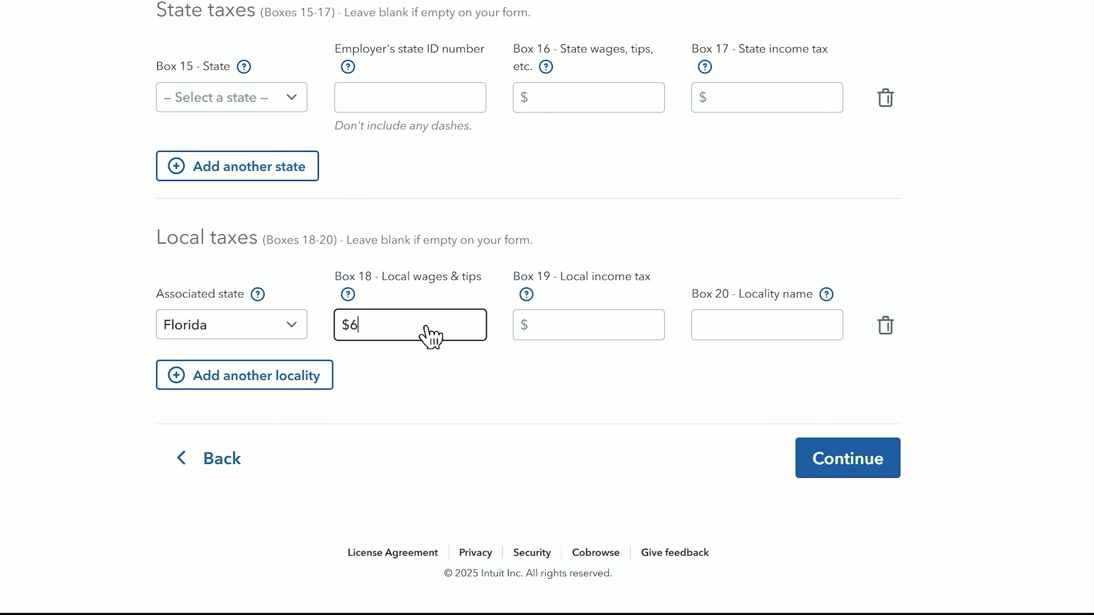
pyautogui.click(637, 330)
pyautogui.write('500')
pyautogui.click(870, 476)
pyautogui.click(857, 448)
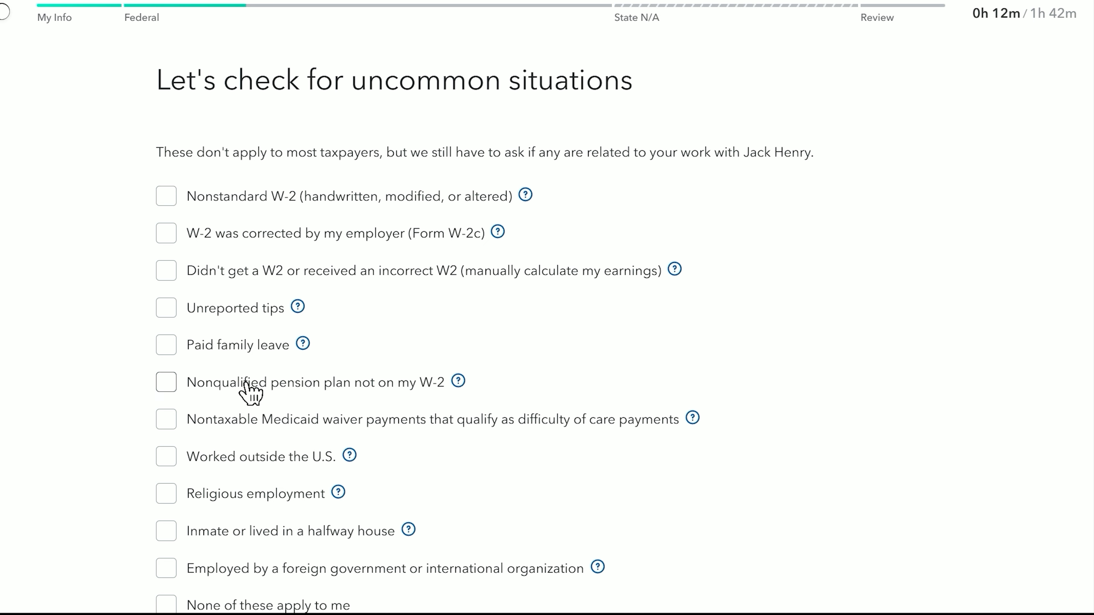
# - Mark 'None of these apply to me' for uncommon W-2 situations and continue to the W-2 summary
pyautogui.scroll(-5, 361, 394)
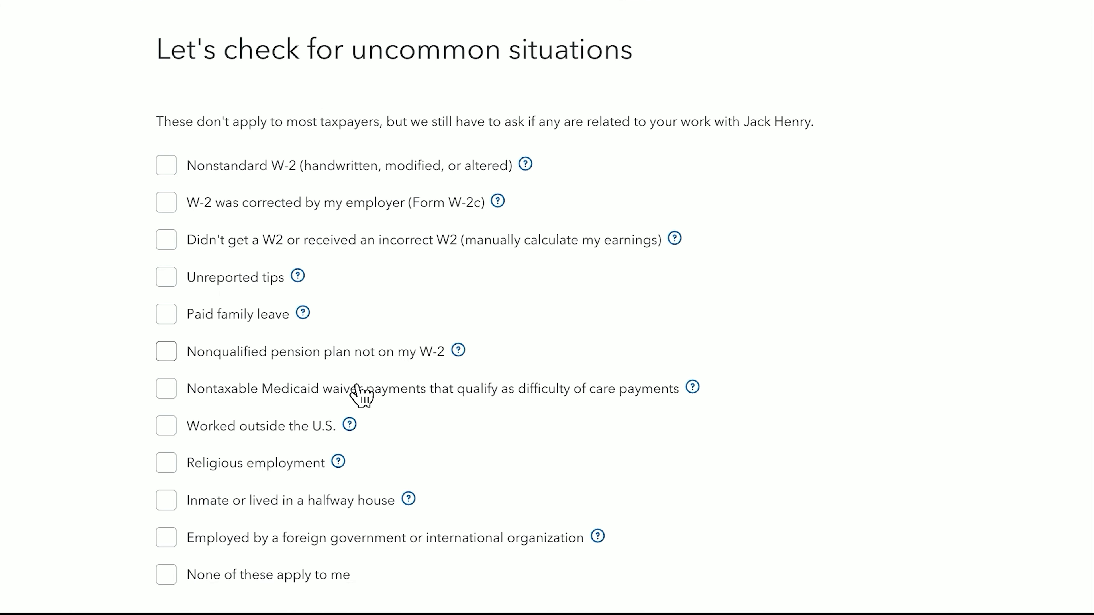
pyautogui.click(267, 407)
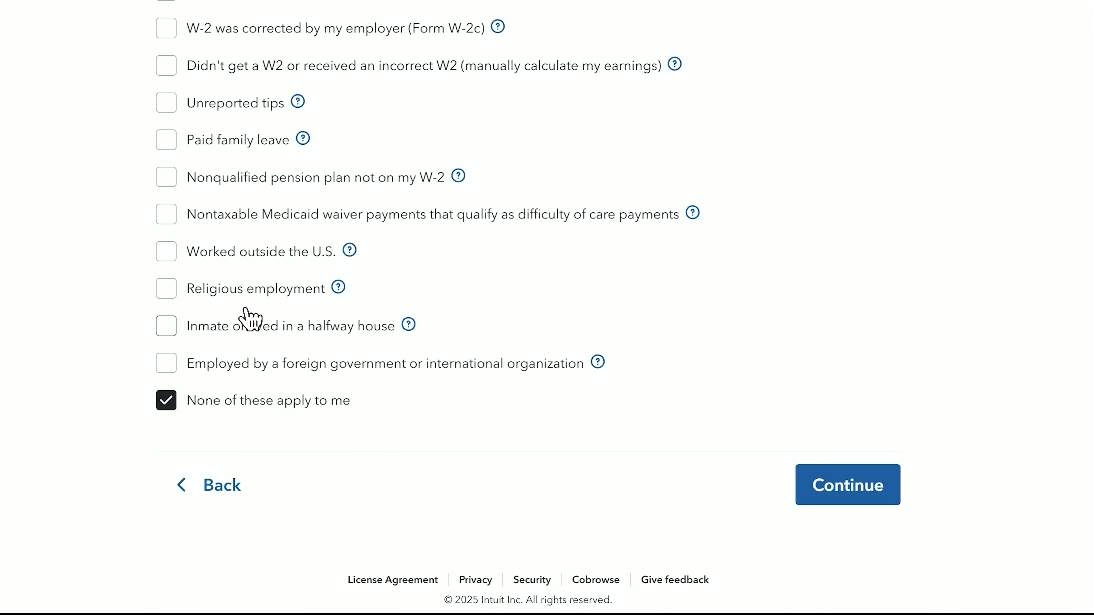
pyautogui.click(803, 485)
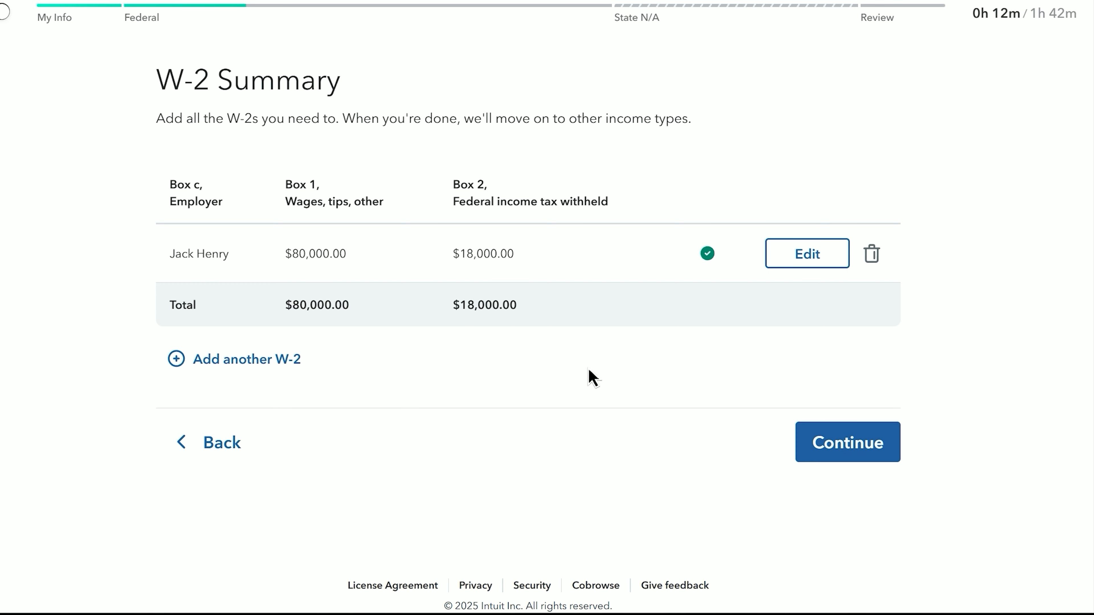
# - Move past the W-2 summary, refund progress and income summary pages, declining the upgrade offer
pyautogui.click(831, 463)
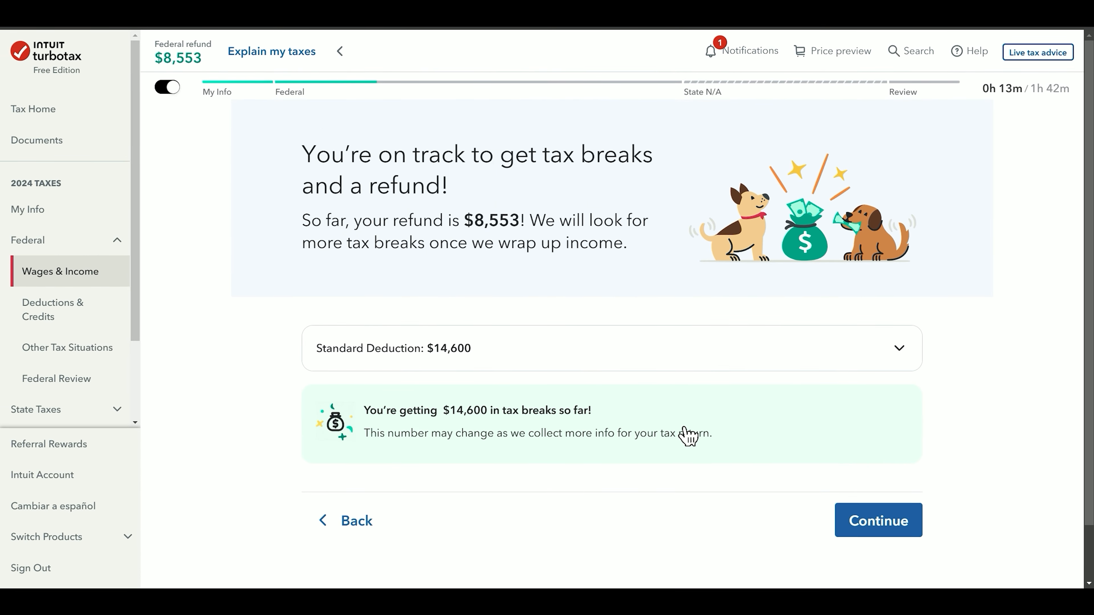
pyautogui.click(875, 521)
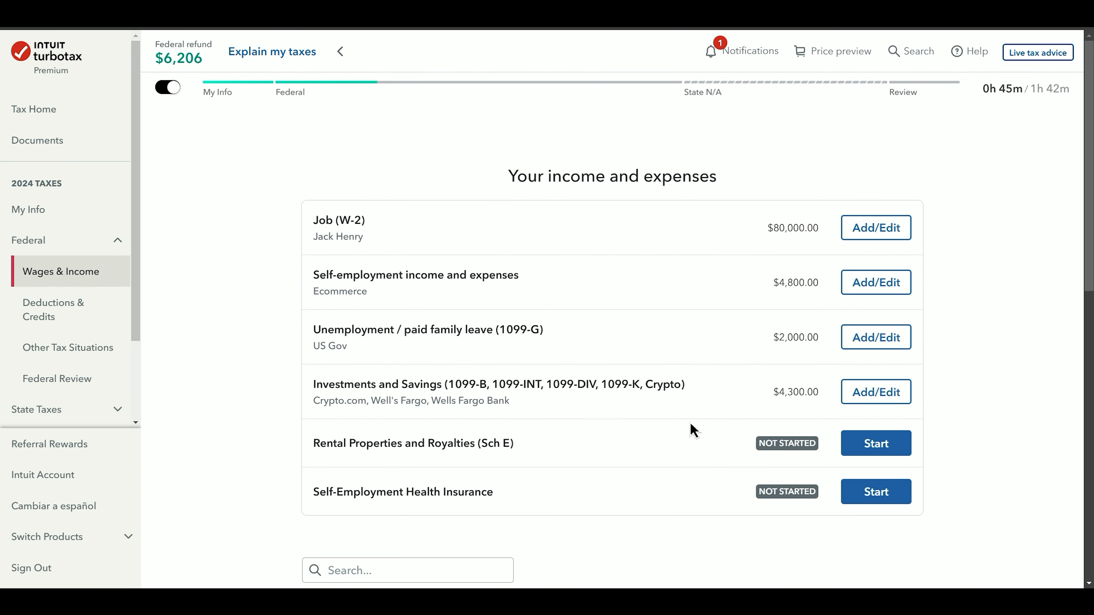
pyautogui.scroll(-10, 690, 430)
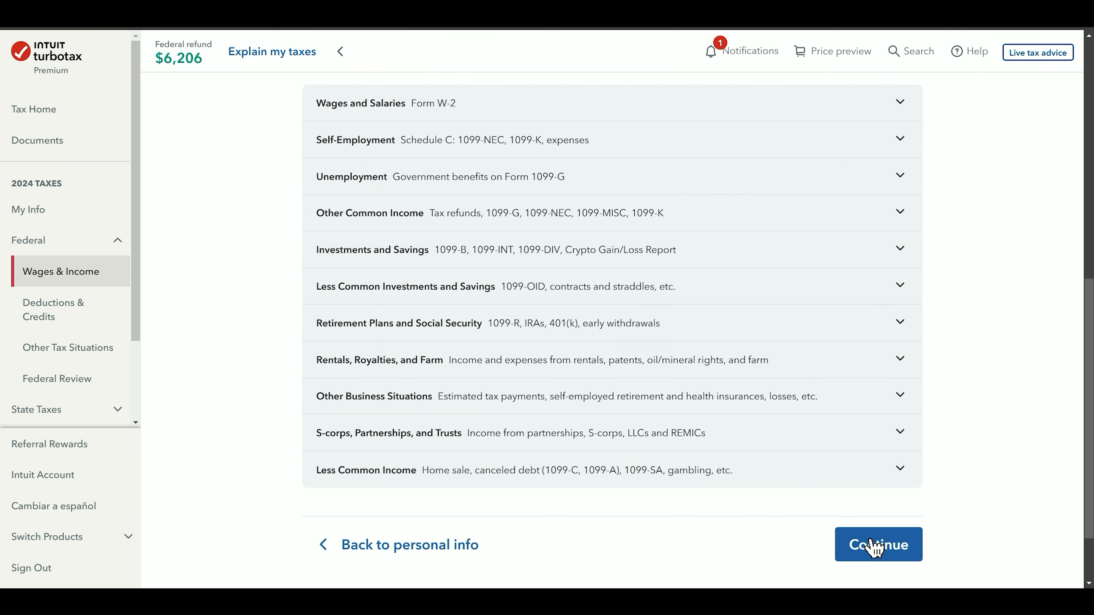
pyautogui.click(870, 543)
pyautogui.scroll(-10, 766, 452)
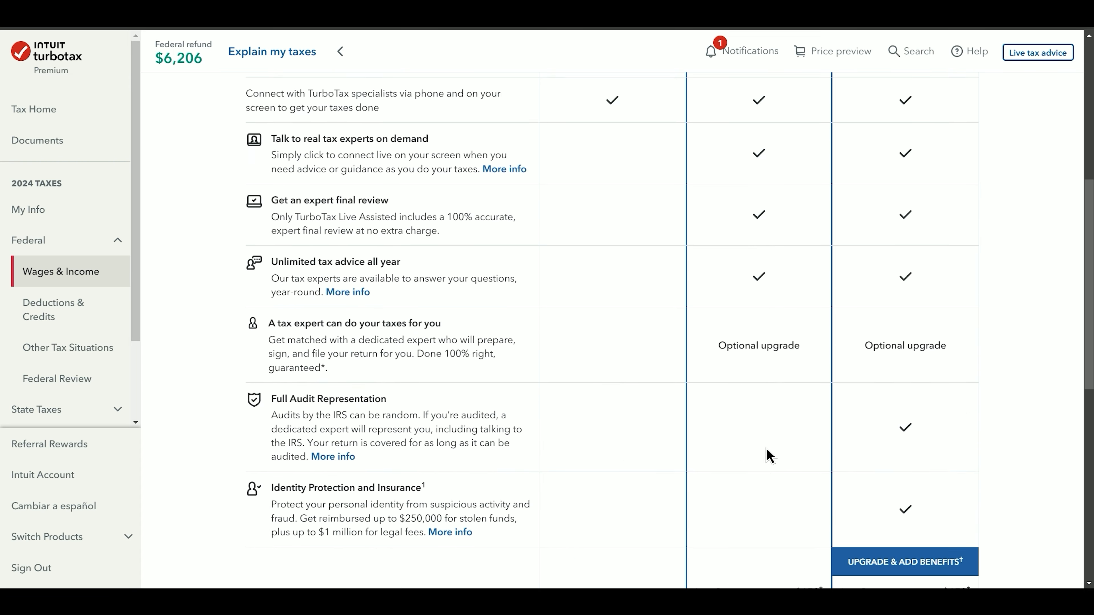
pyautogui.click(646, 569)
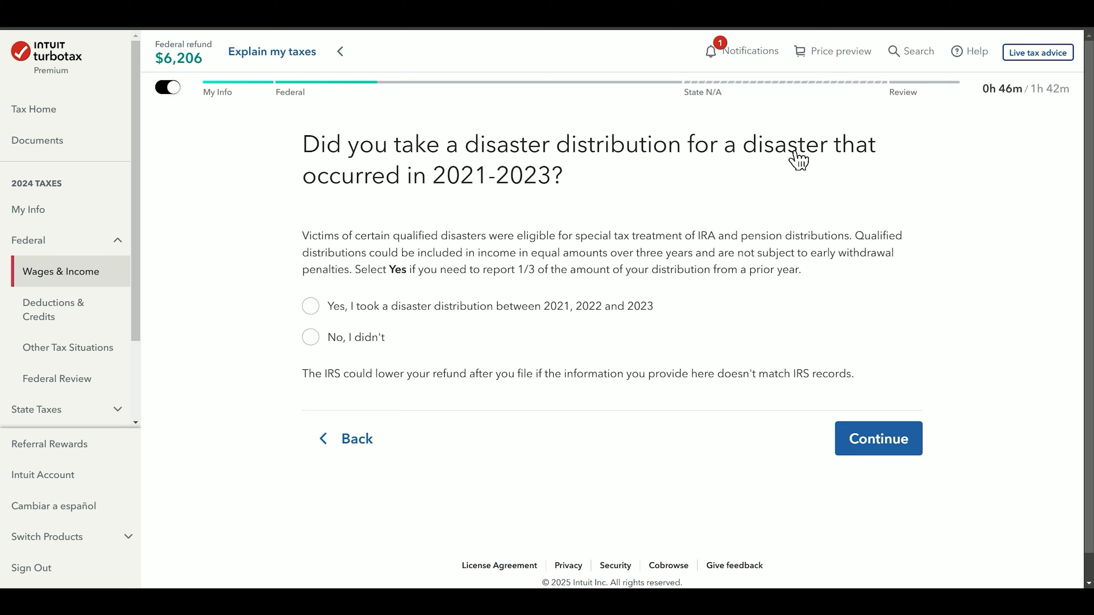
# - Answer no to a prior disaster distribution and start the deductions and credits section
pyautogui.click(363, 340)
pyautogui.click(871, 448)
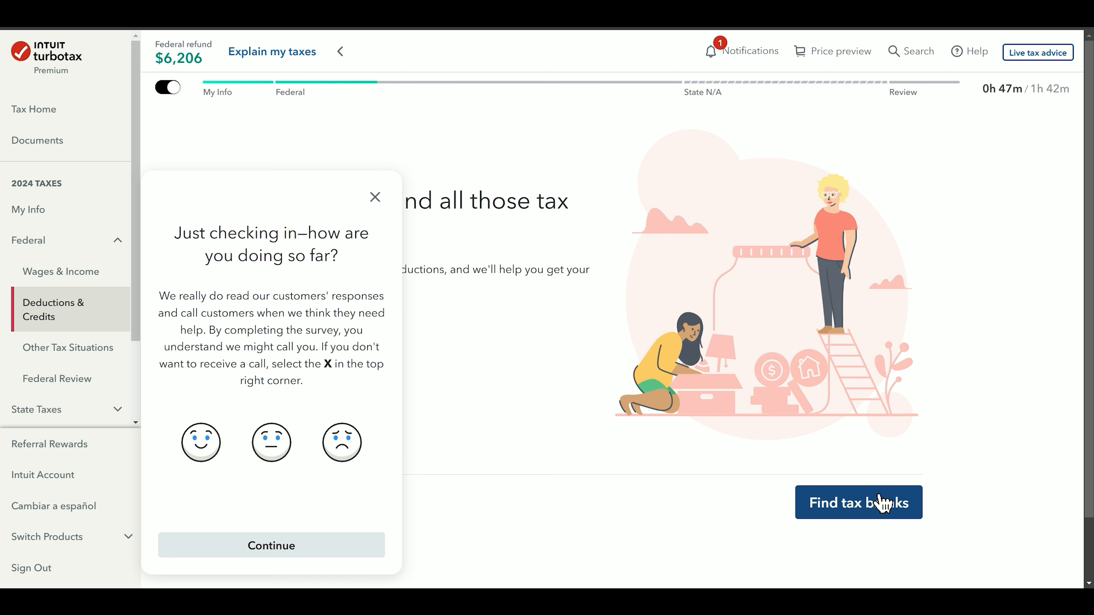
pyautogui.click(881, 502)
# - Dismiss the survey, keep the Standard Deduction, and answer no to IRA contributions and student loans
pyautogui.click(375, 197)
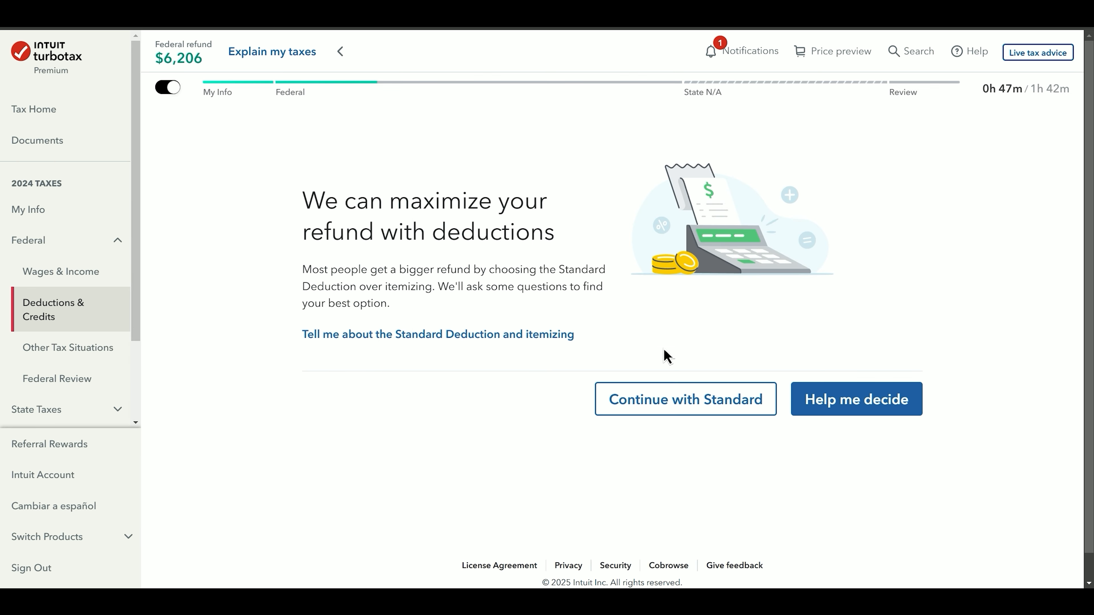
pyautogui.click(700, 397)
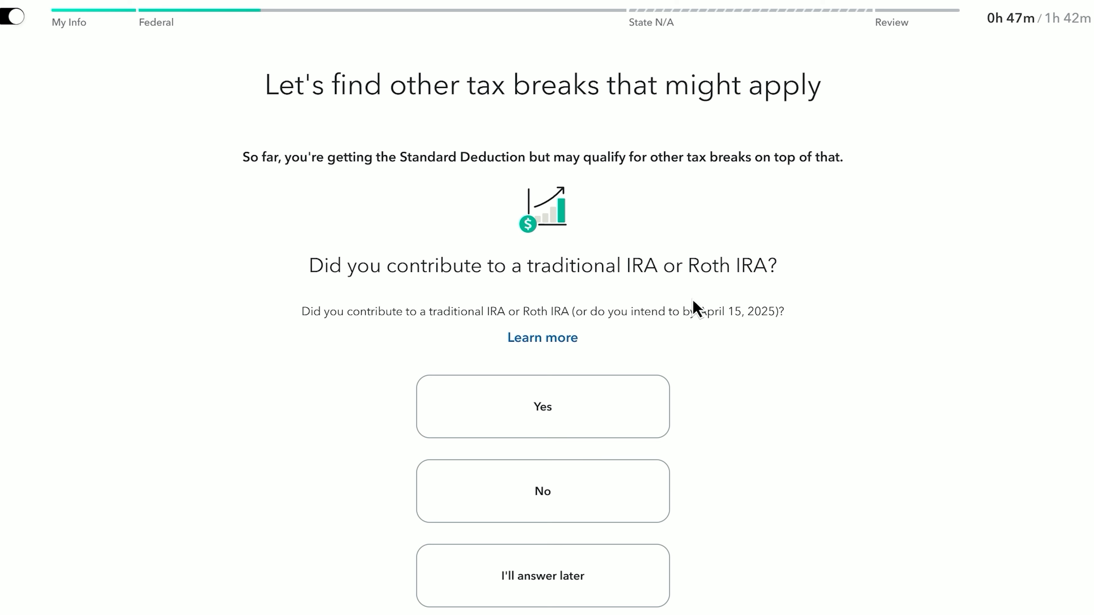
pyautogui.scroll(-3, 693, 310)
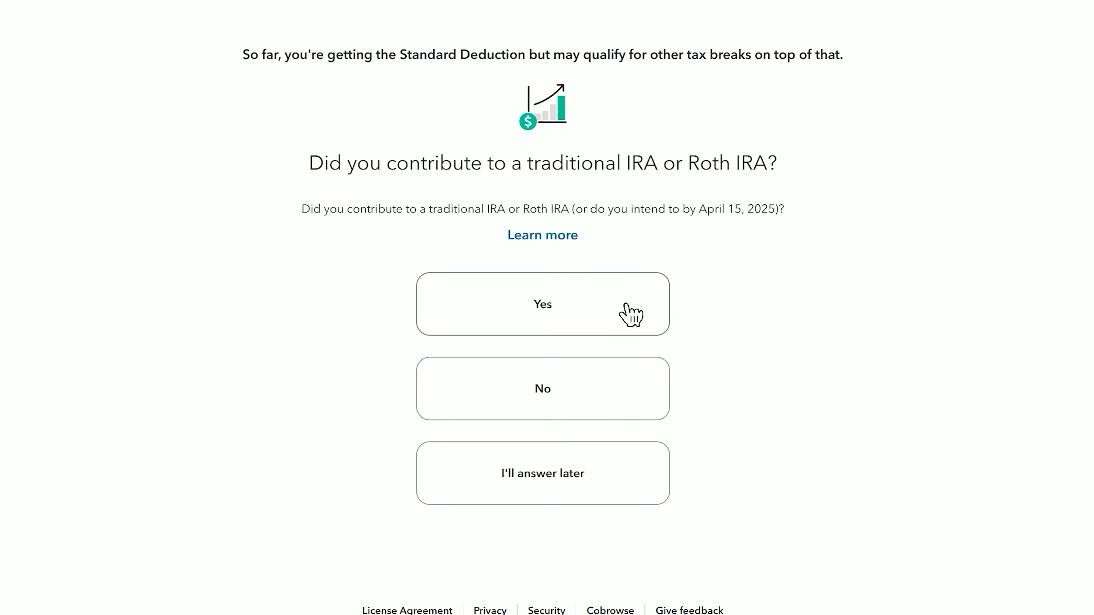
pyautogui.click(605, 386)
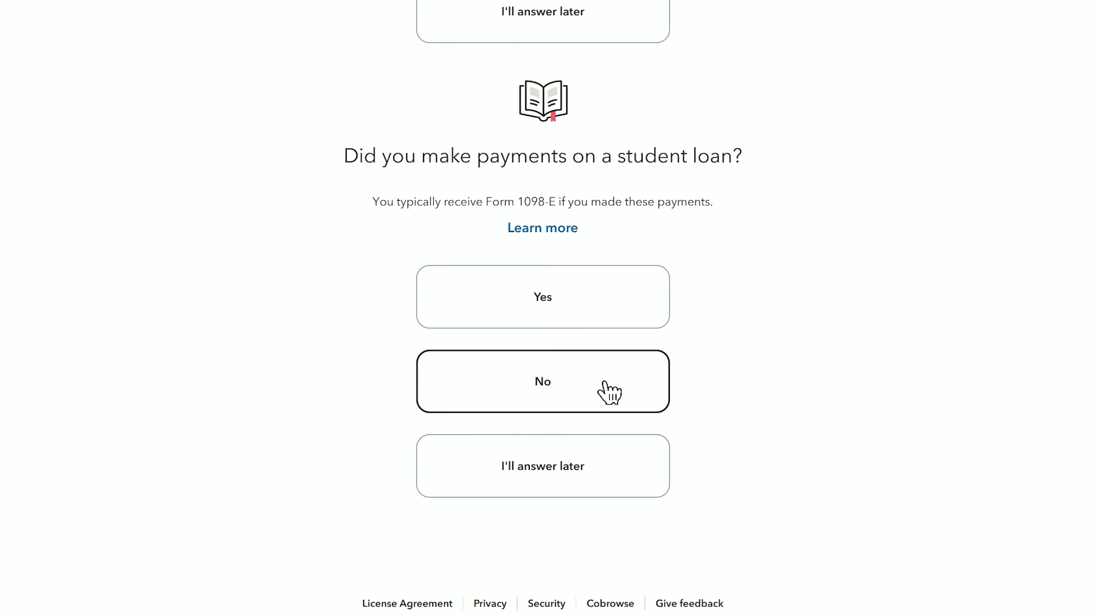
pyautogui.click(582, 371)
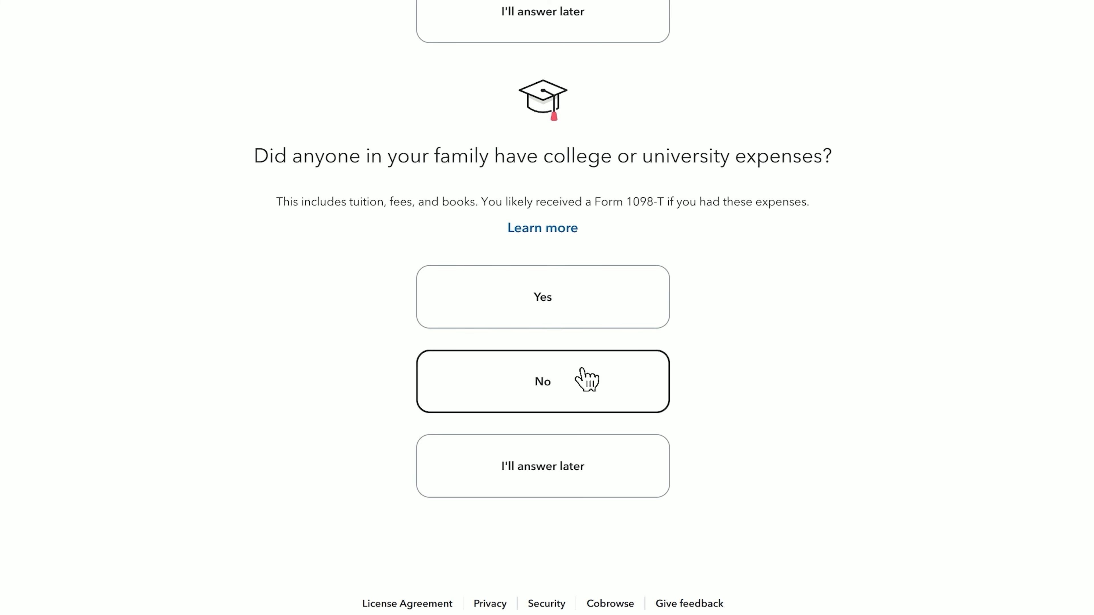
# - Answer no to college, foreign tax, medical, investment, estimated tax payment and HSA questions
pyautogui.click(587, 379)
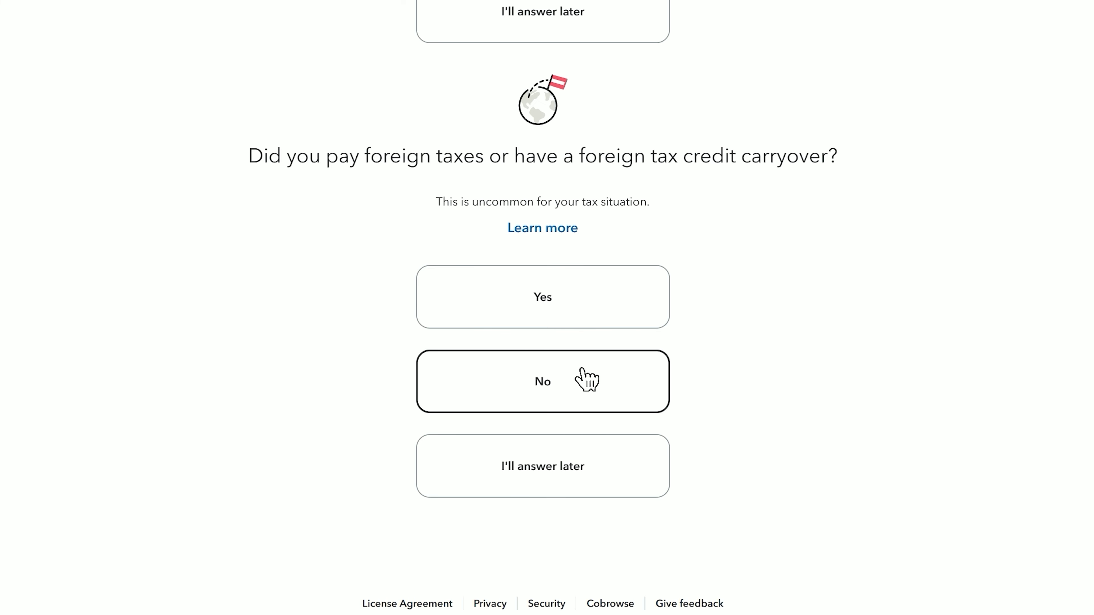
pyautogui.click(586, 379)
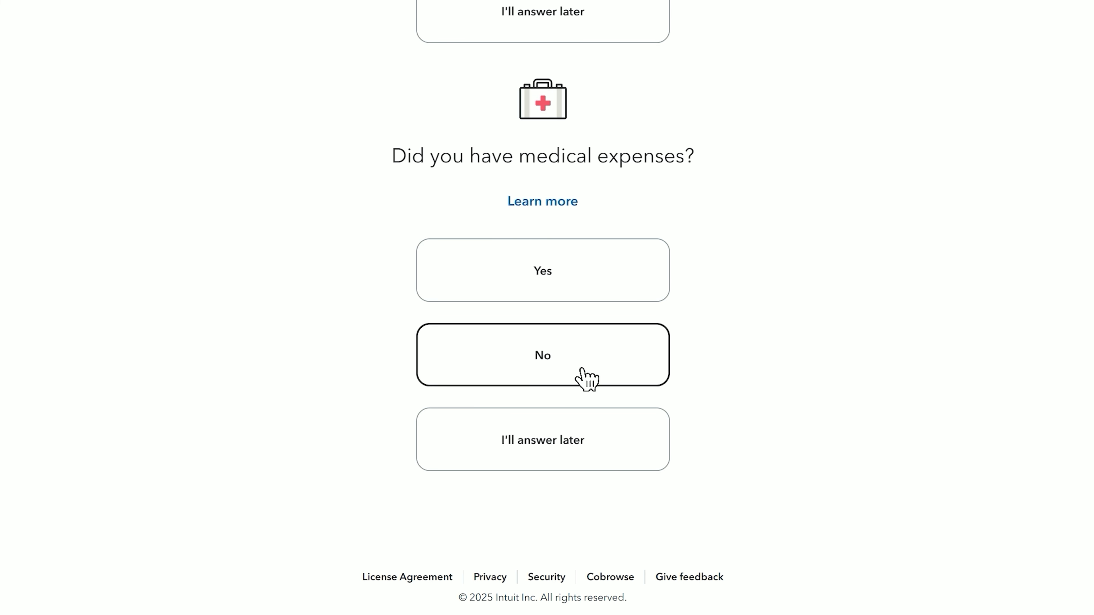
pyautogui.click(583, 370)
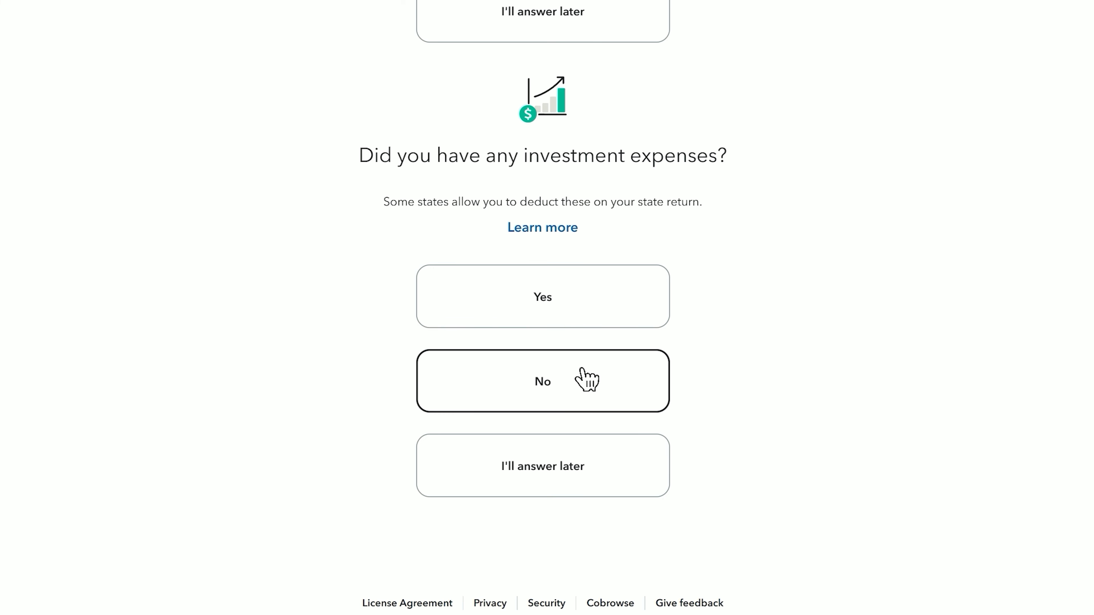
pyautogui.click(583, 370)
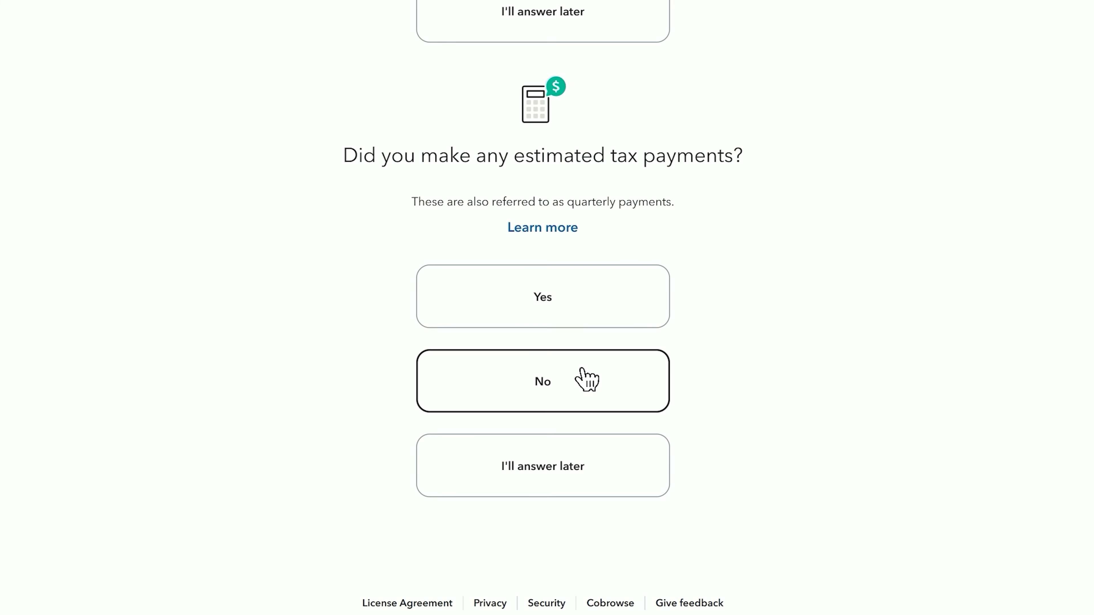
pyautogui.click(583, 370)
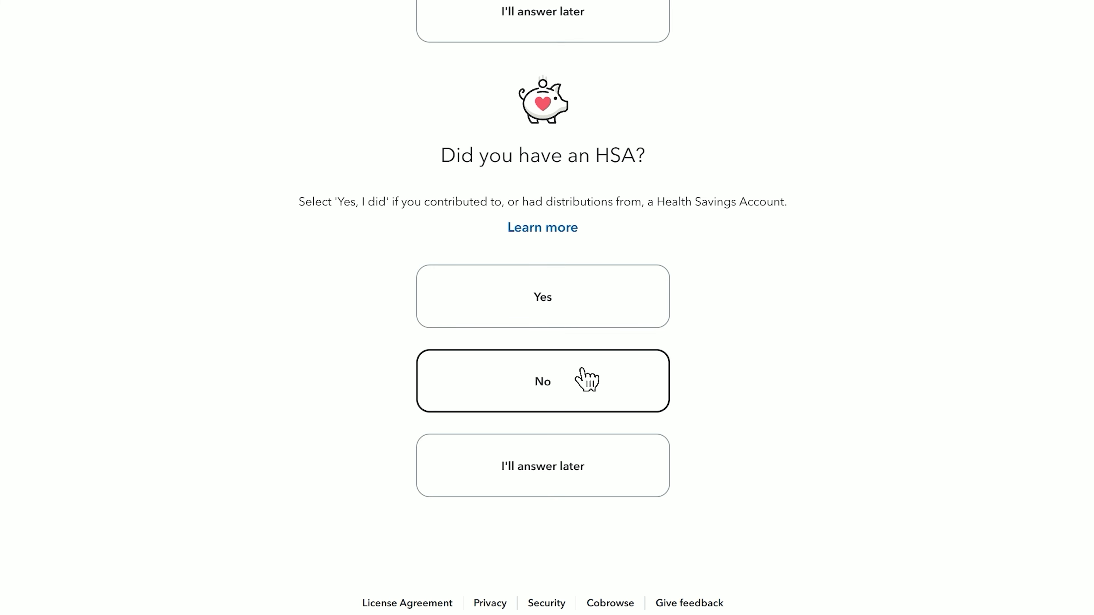
pyautogui.click(585, 379)
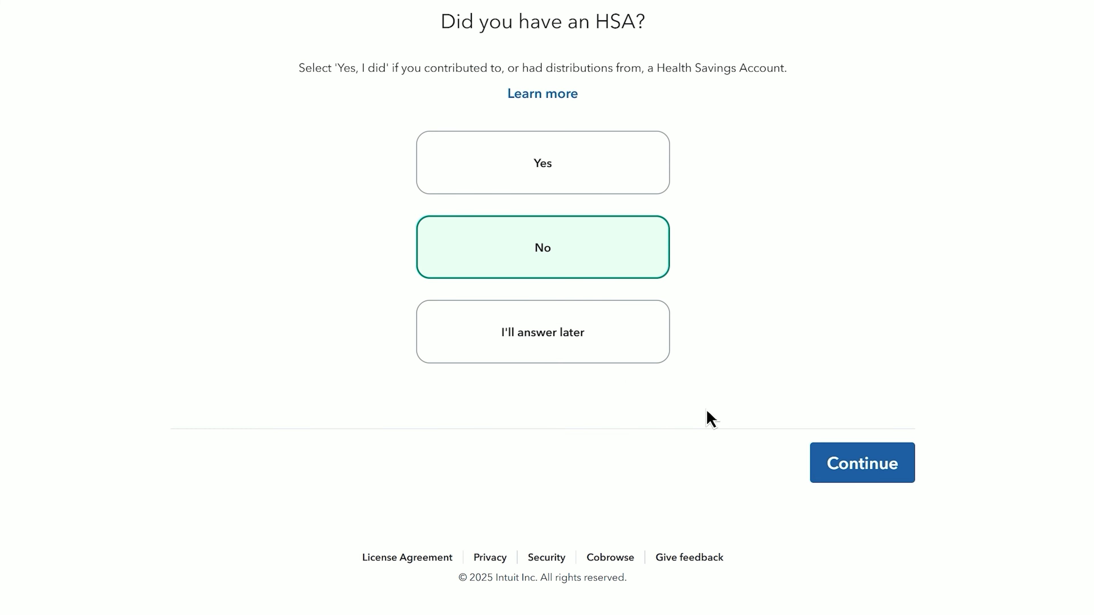
pyautogui.click(874, 476)
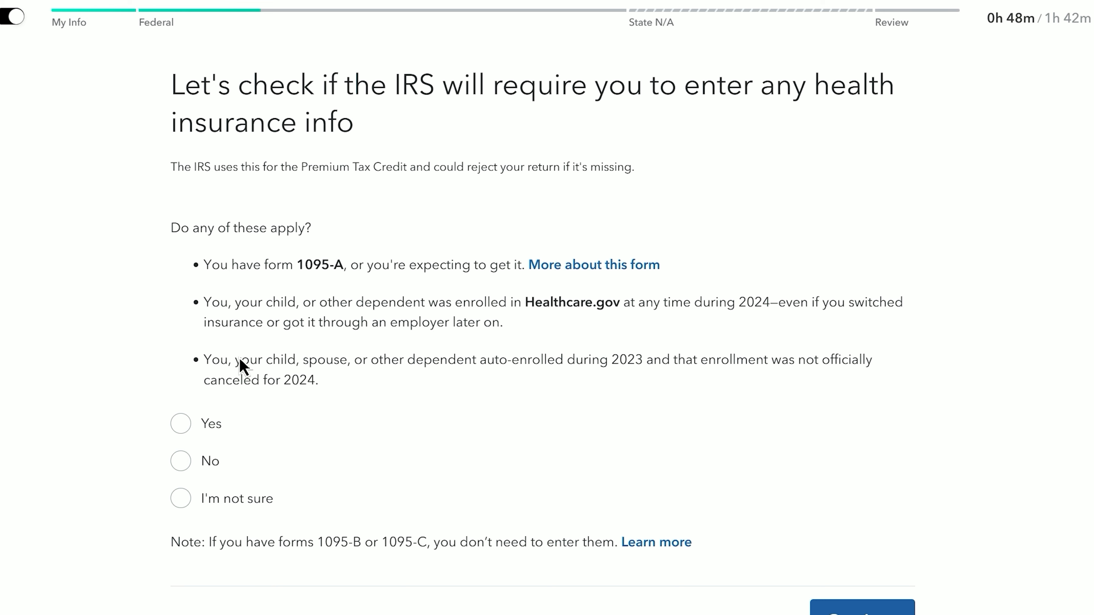
# - Answer no to health insurance and sales tax, finish tax breaks, and pass the $892 QBI notice
pyautogui.click(206, 463)
pyautogui.scroll(-3, 788, 606)
pyautogui.click(848, 458)
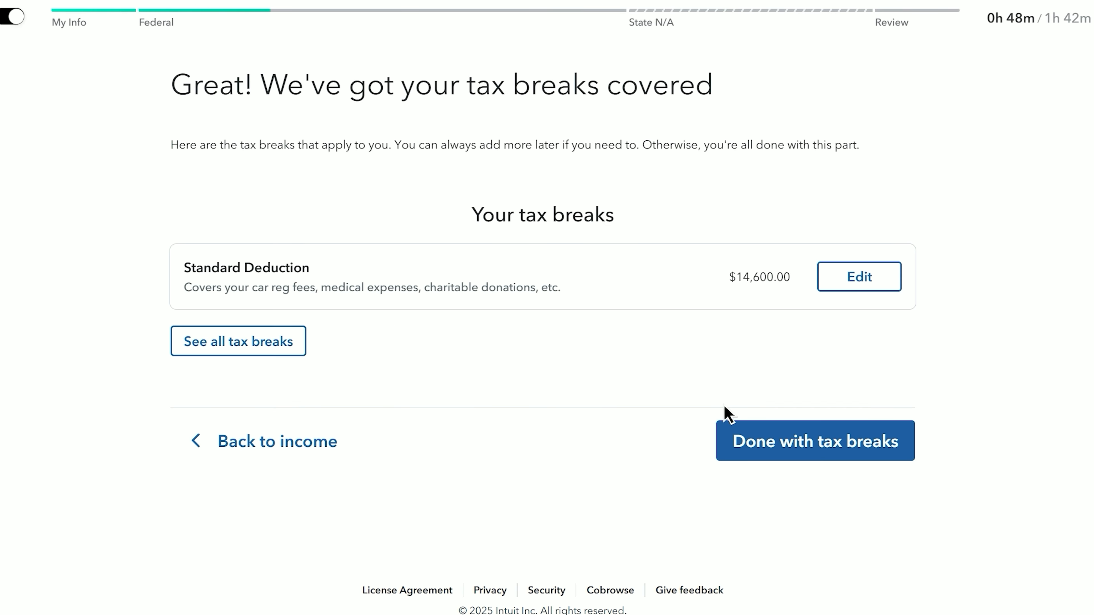
pyautogui.click(764, 442)
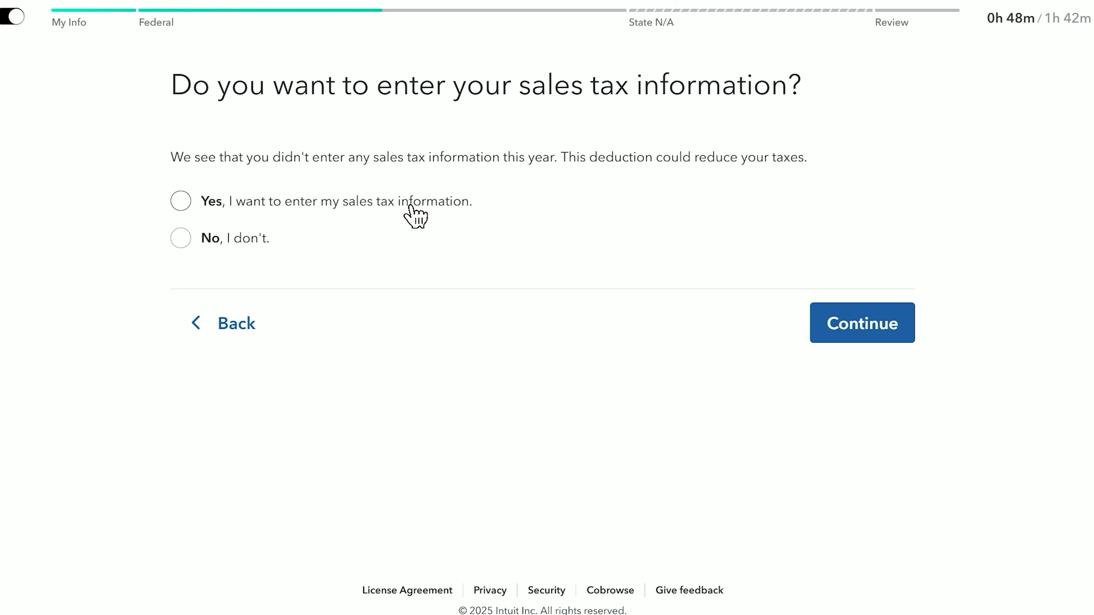
pyautogui.click(223, 244)
pyautogui.click(840, 340)
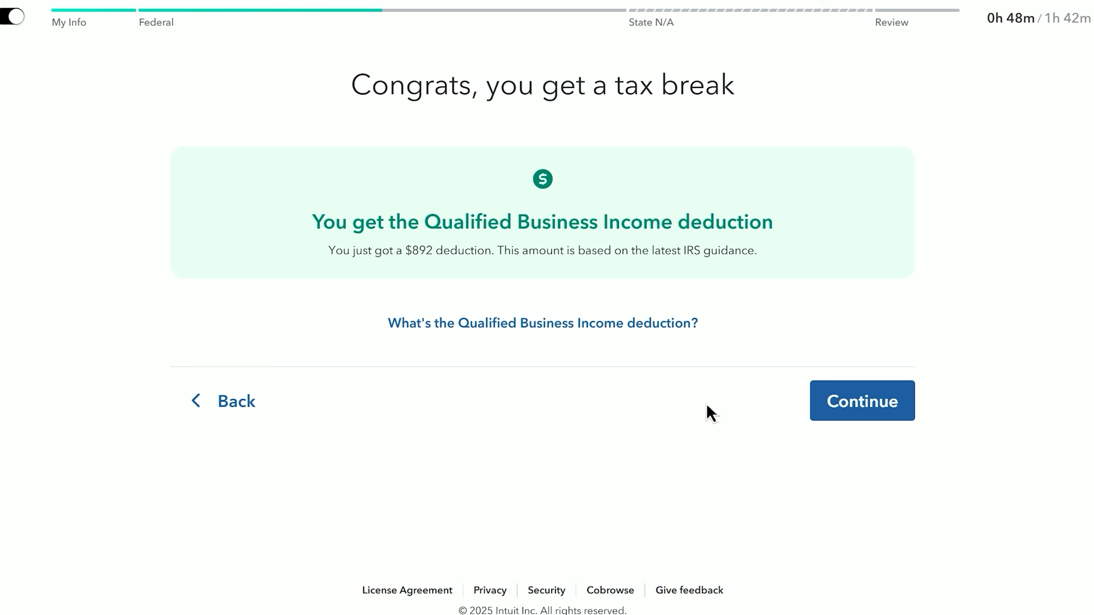
pyautogui.click(846, 417)
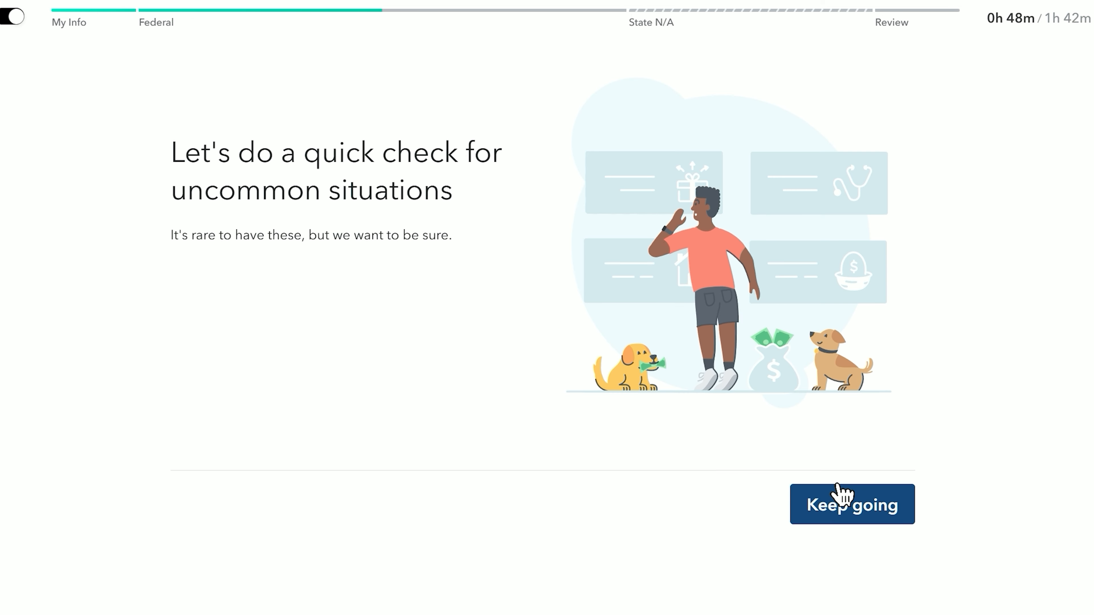
# - Answer no to credit recapture, household employee, applying the refund, the $3 campaign fund and IP PIN
pyautogui.click(845, 505)
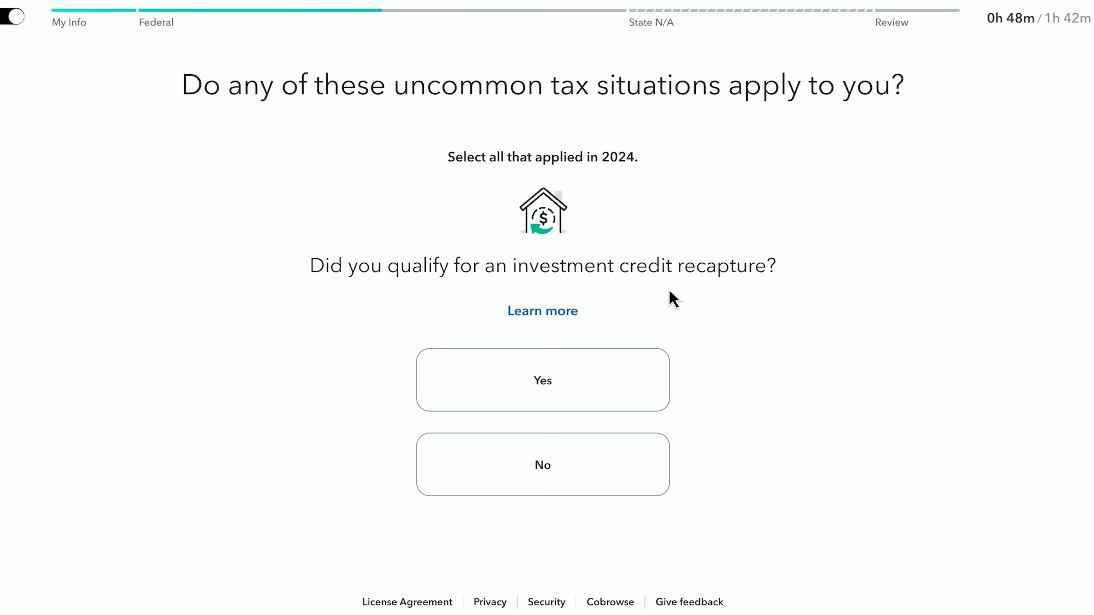
pyautogui.click(631, 464)
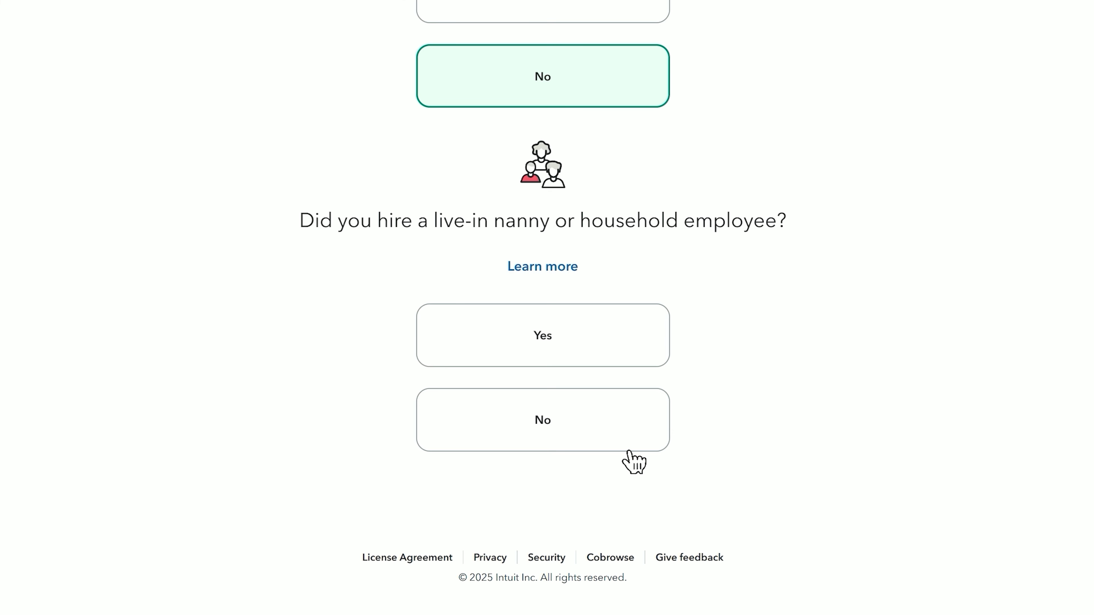
pyautogui.click(627, 448)
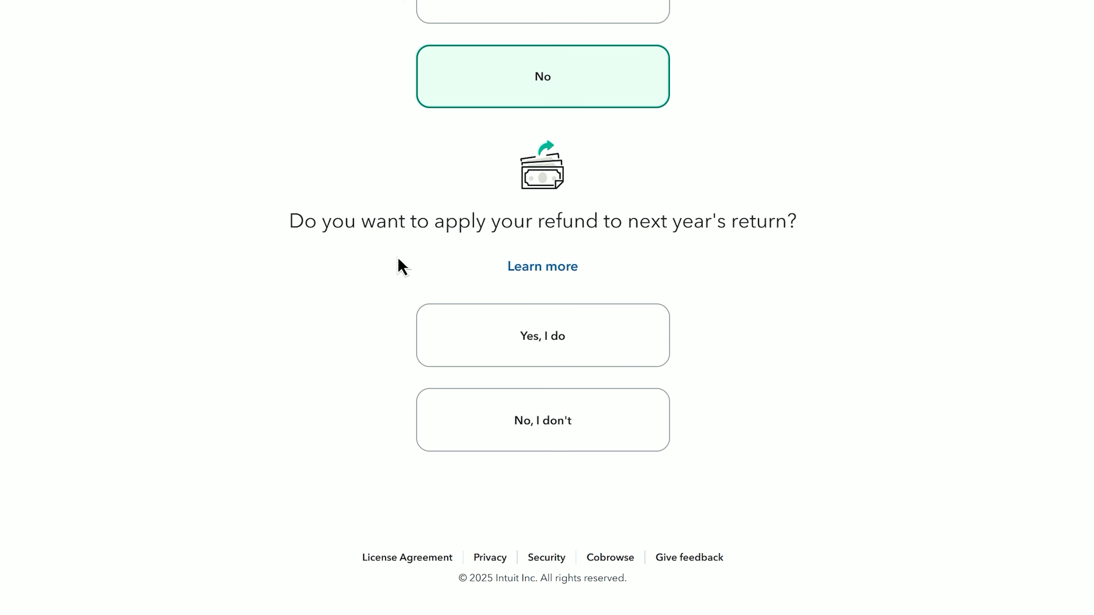
pyautogui.click(493, 420)
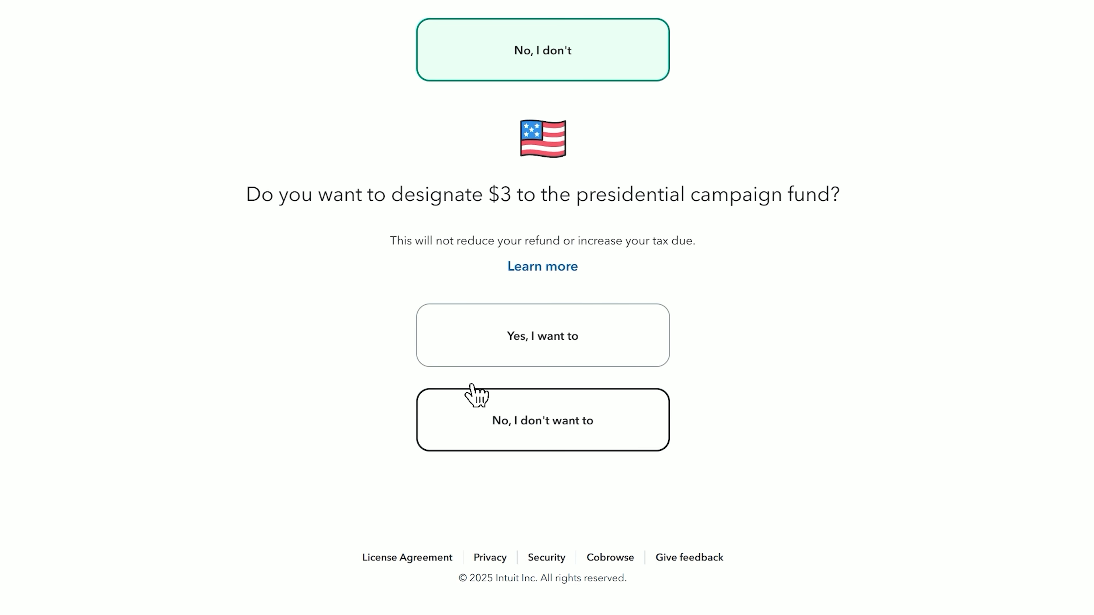
pyautogui.click(506, 420)
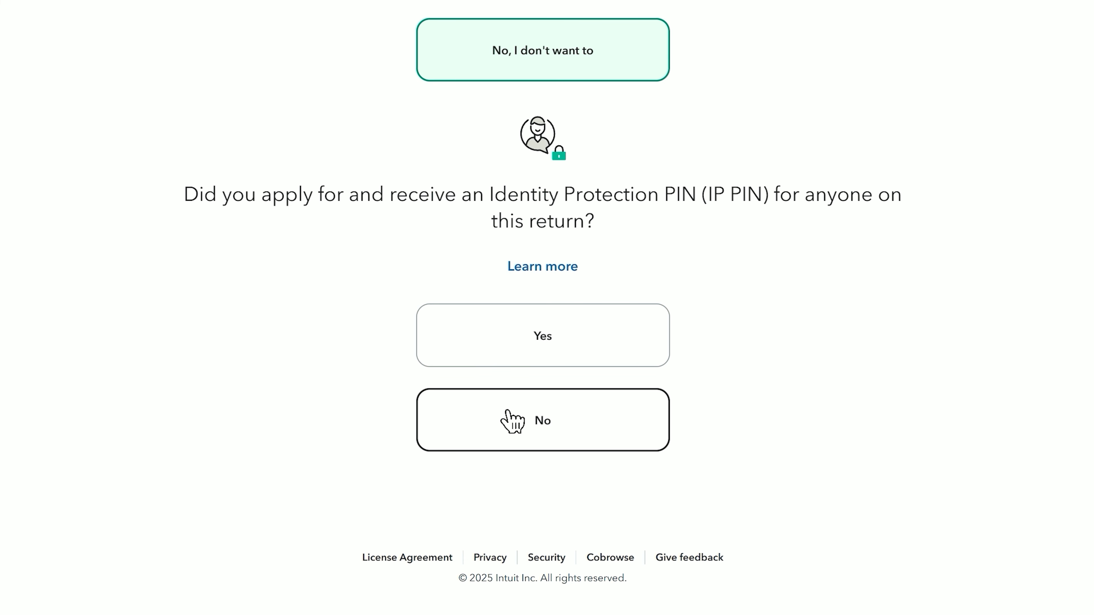
pyautogui.click(512, 421)
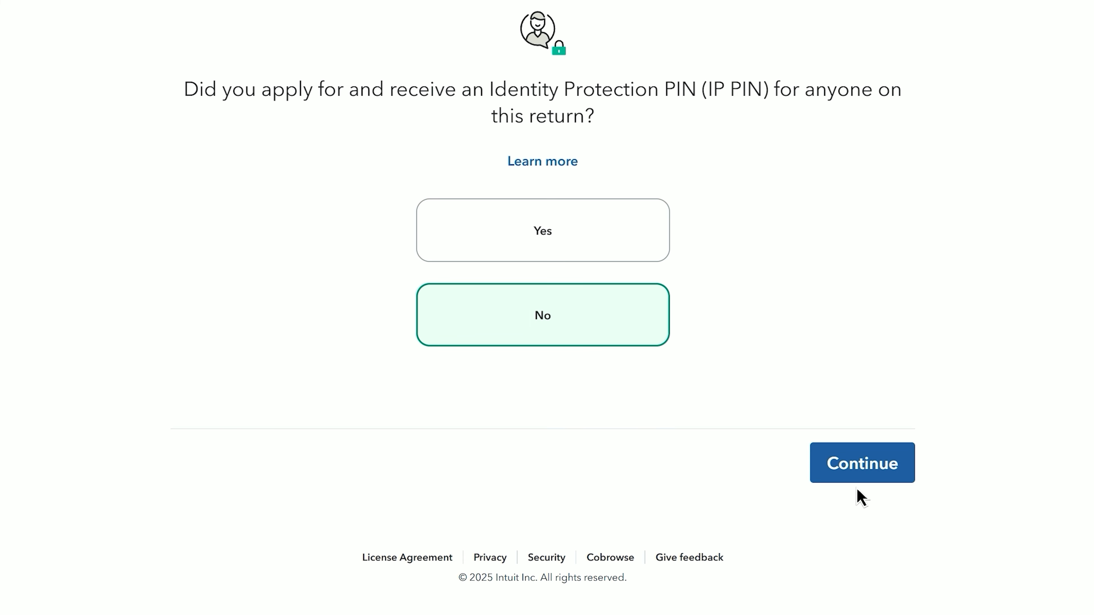
pyautogui.click(849, 471)
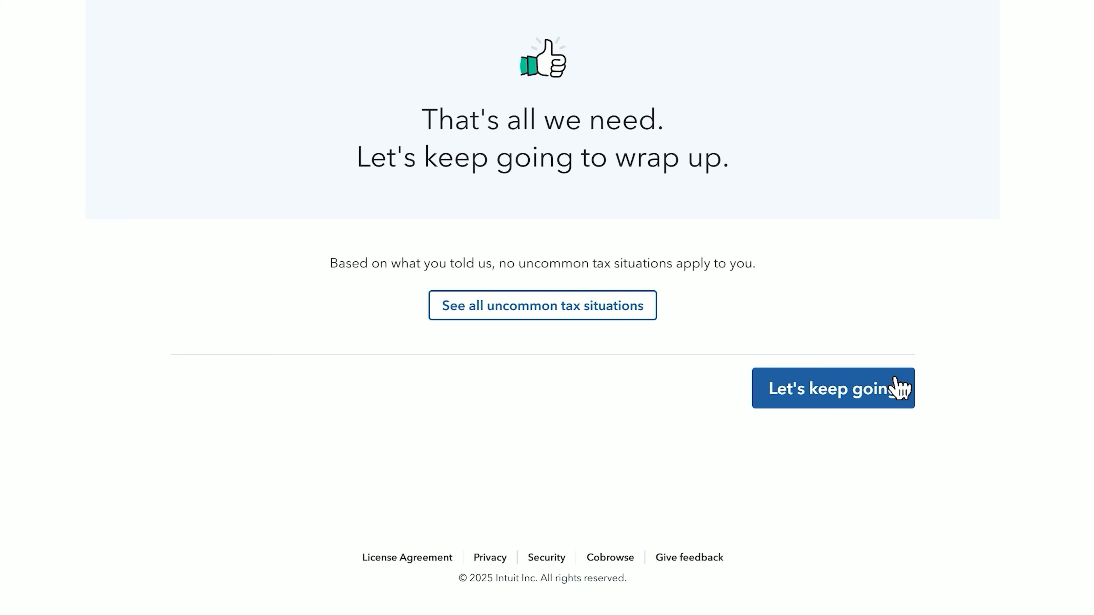
pyautogui.click(894, 382)
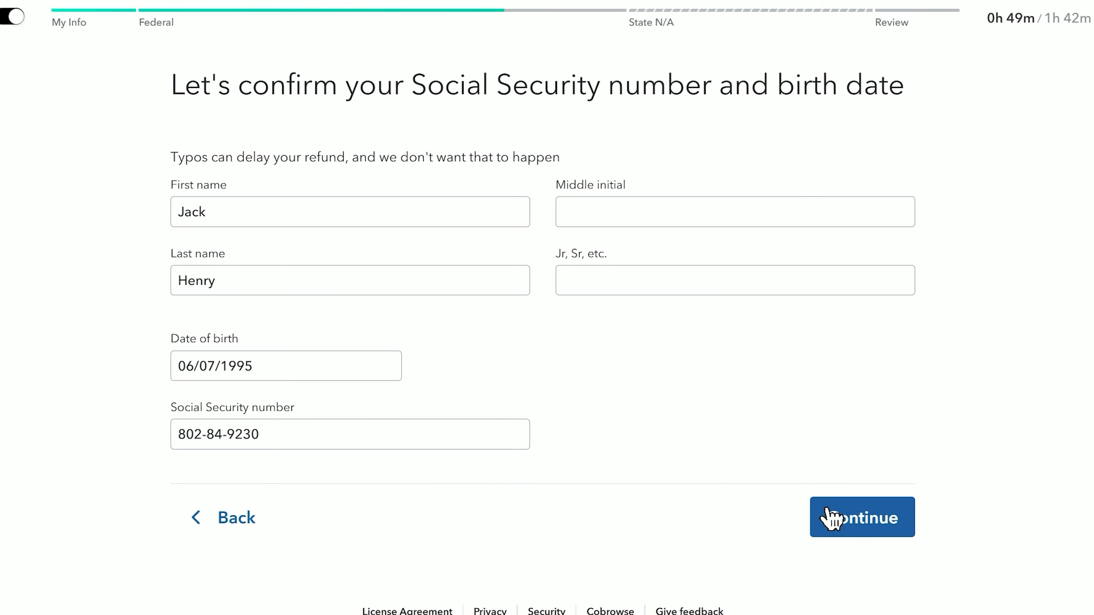
# - Confirm name, birth date and SSN, opt in to the early refund, and skip the Florida state return
pyautogui.click(828, 516)
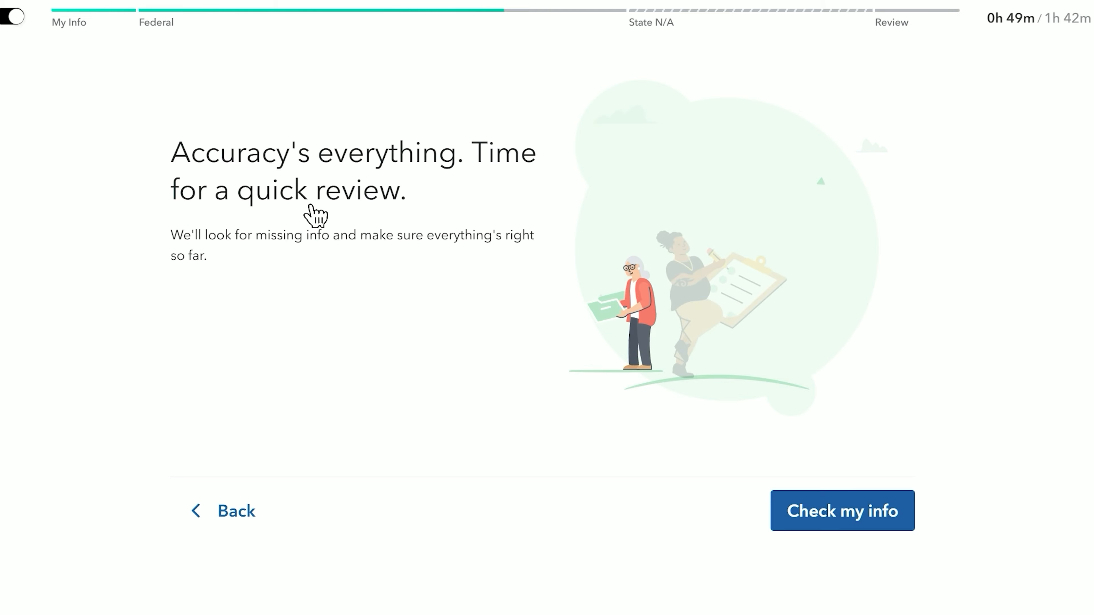
pyautogui.click(837, 514)
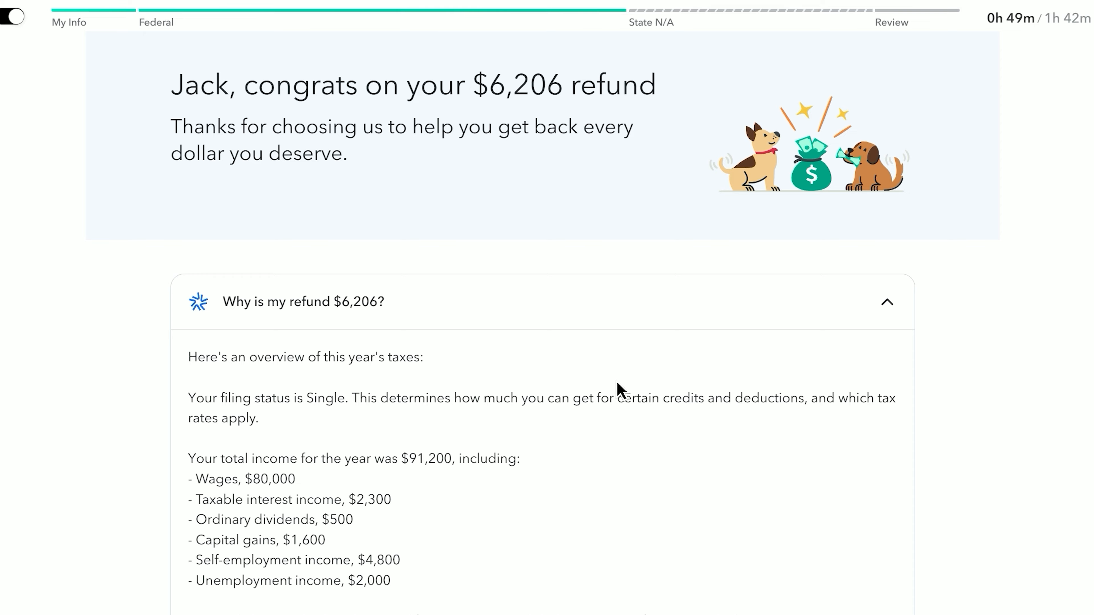
pyautogui.scroll(-6, 618, 390)
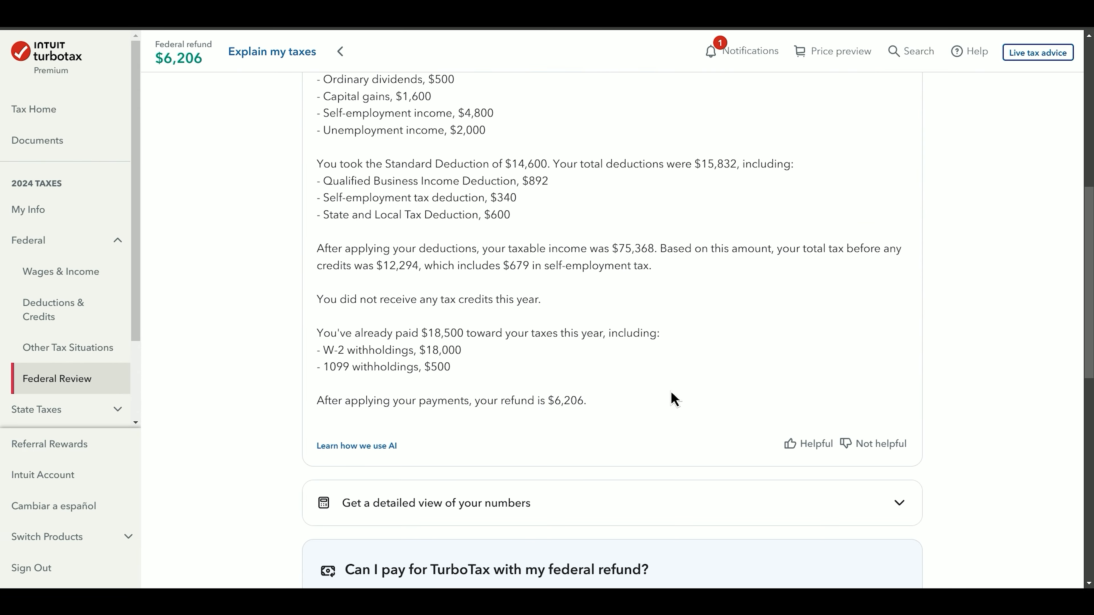
pyautogui.scroll(-6, 674, 400)
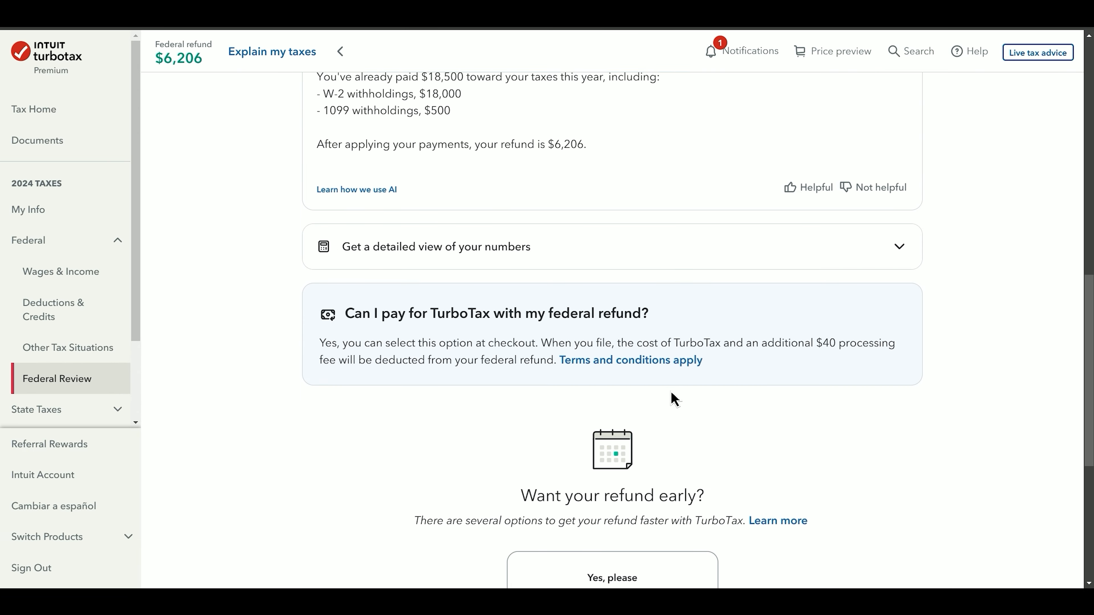
pyautogui.scroll(-4, 675, 400)
pyautogui.scroll(-2, 674, 400)
pyautogui.click(701, 321)
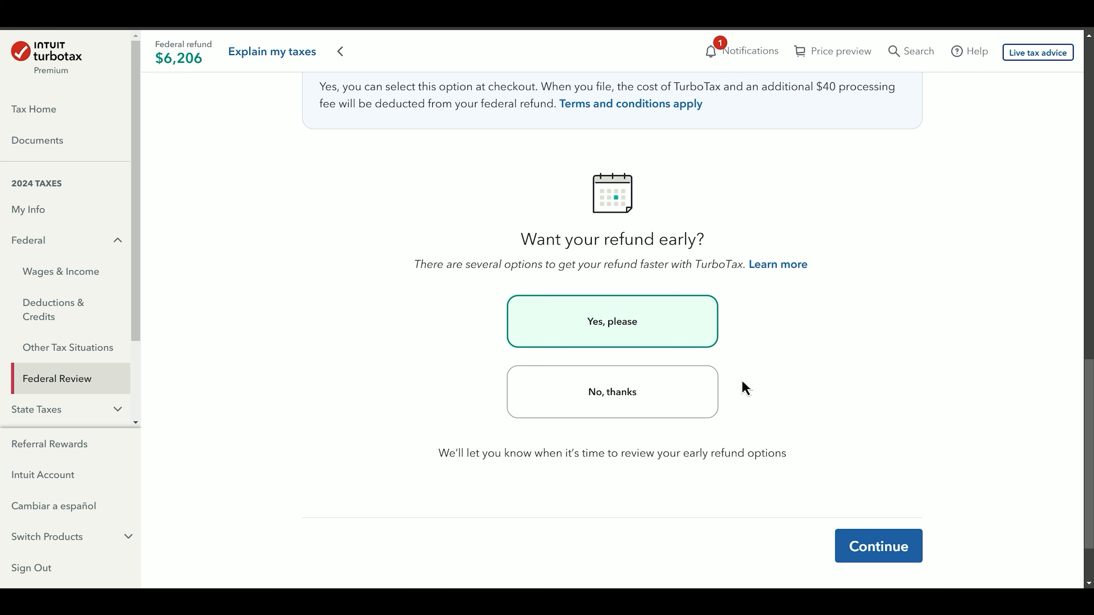
pyautogui.click(848, 546)
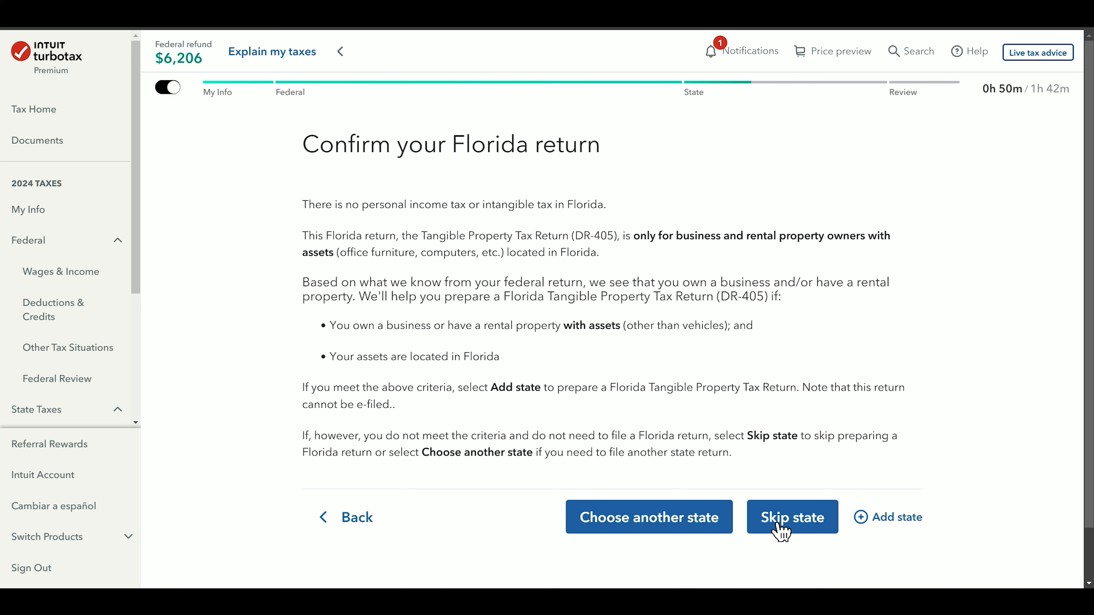
pyautogui.click(787, 533)
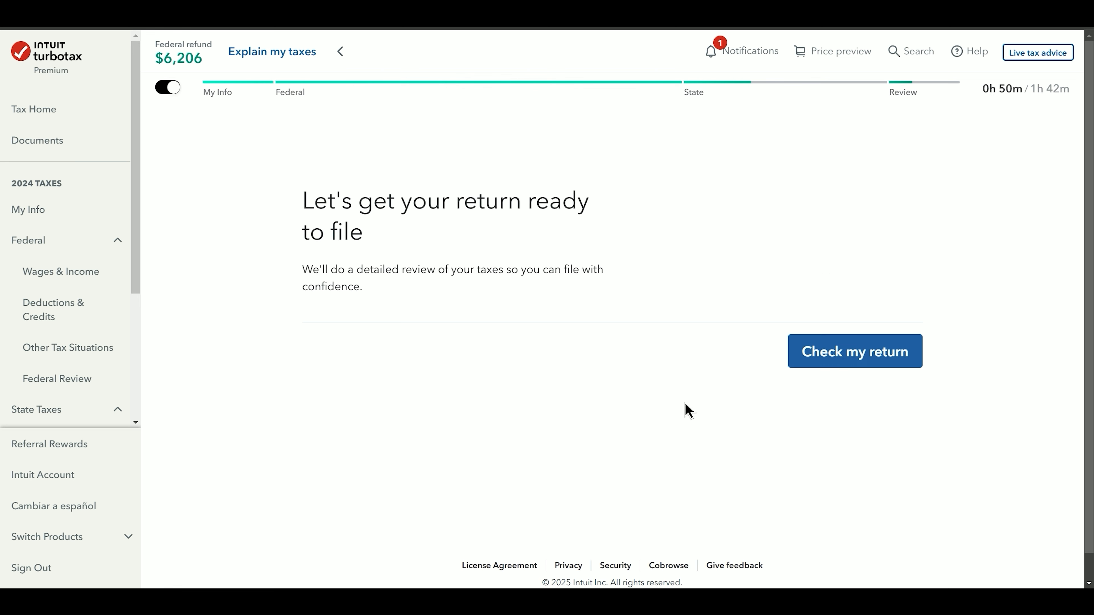
# - Run the return review, skipping the tax recap, and finish the return
pyautogui.click(858, 471)
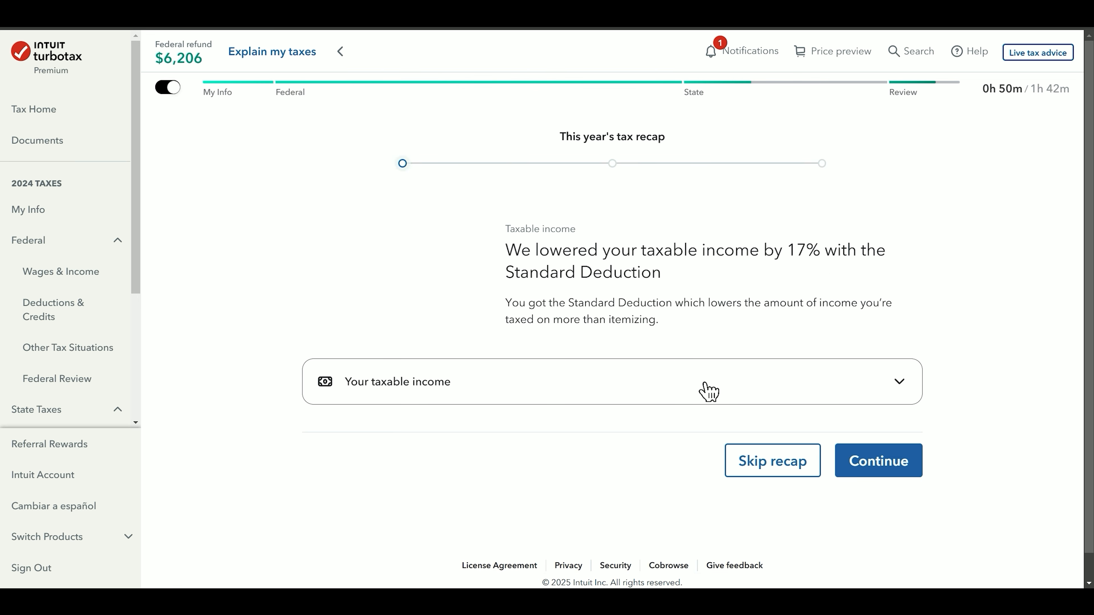
pyautogui.click(776, 435)
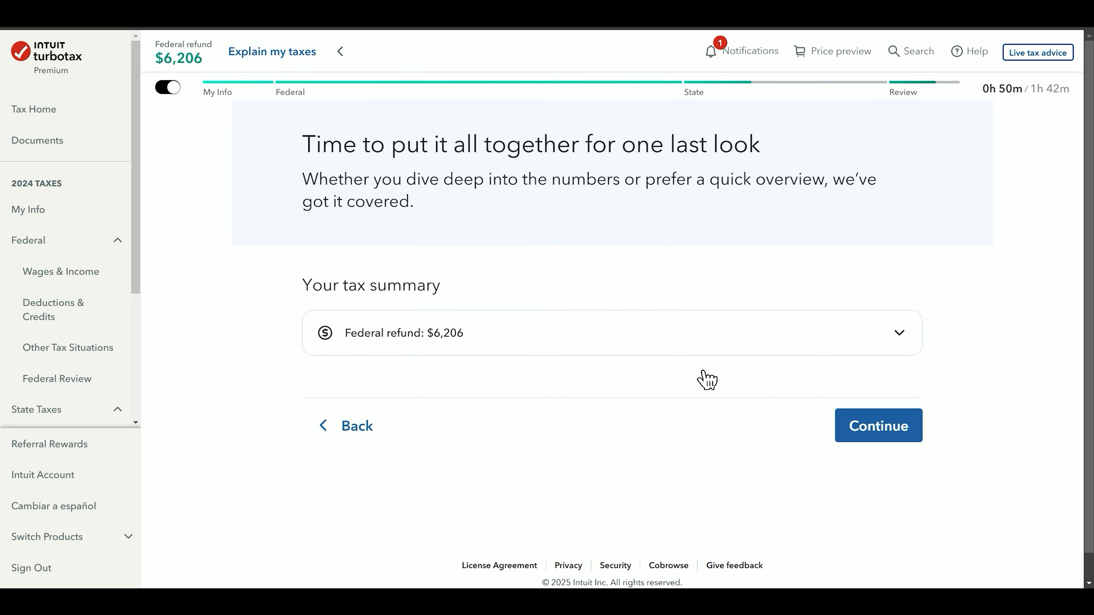
pyautogui.click(870, 458)
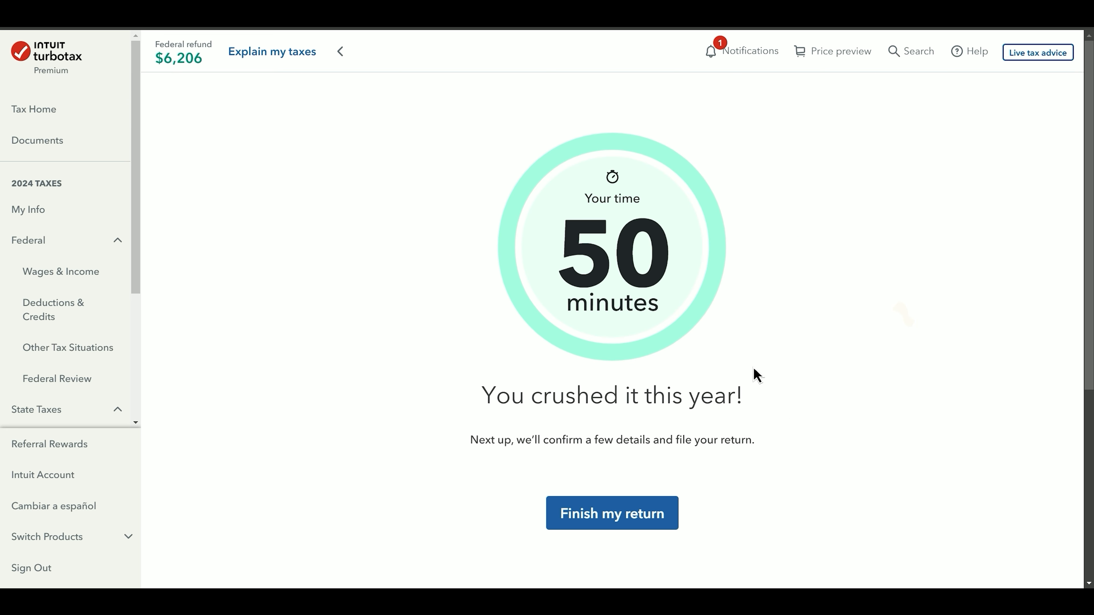
pyautogui.click(620, 510)
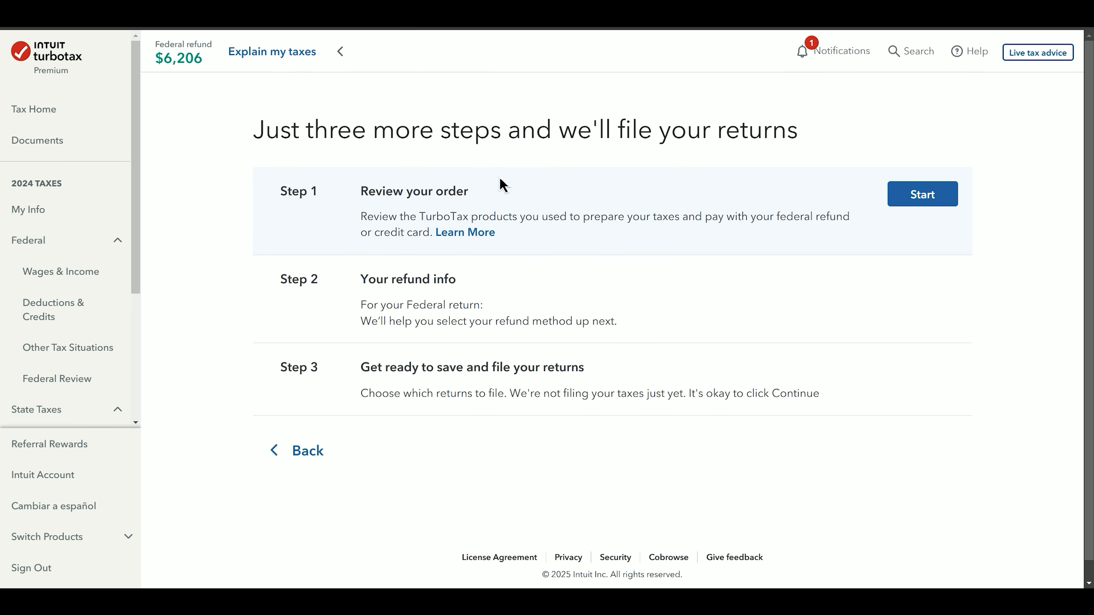
# - Choose to pay the TurboTax fees from the $6,206 federal refund and confirm the deduction
pyautogui.click(920, 202)
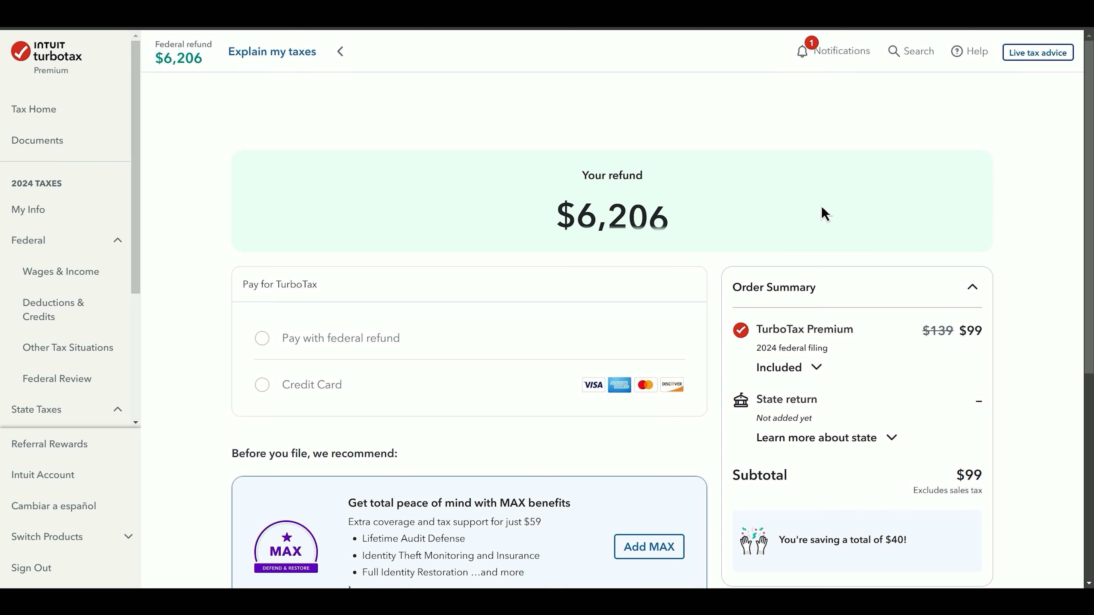
pyautogui.scroll(-2, 823, 213)
pyautogui.click(335, 258)
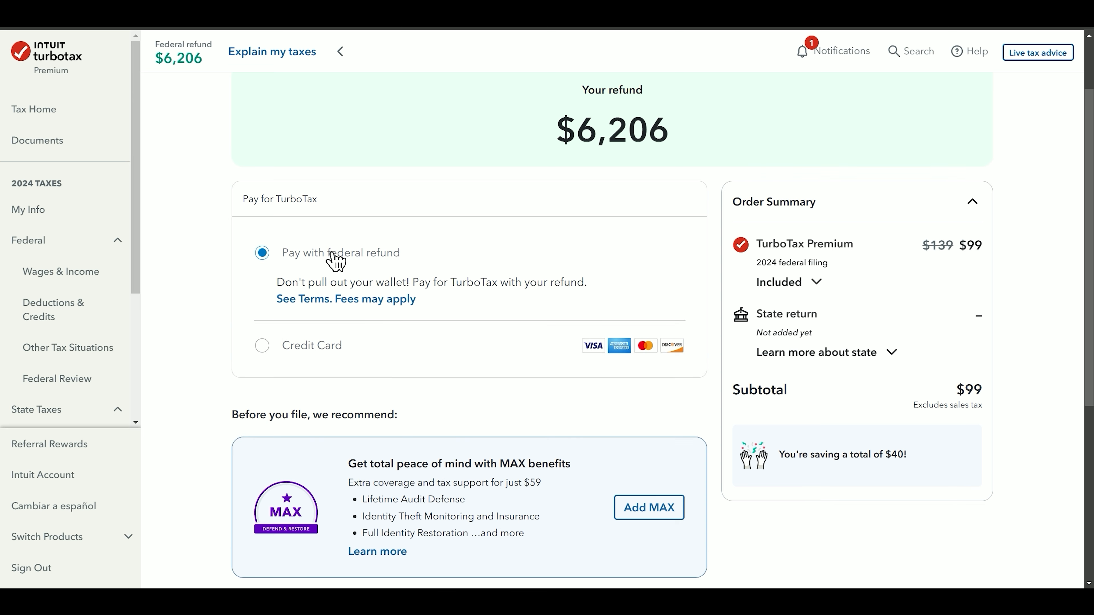
pyautogui.click(306, 347)
pyautogui.click(306, 254)
pyautogui.scroll(-5, 628, 334)
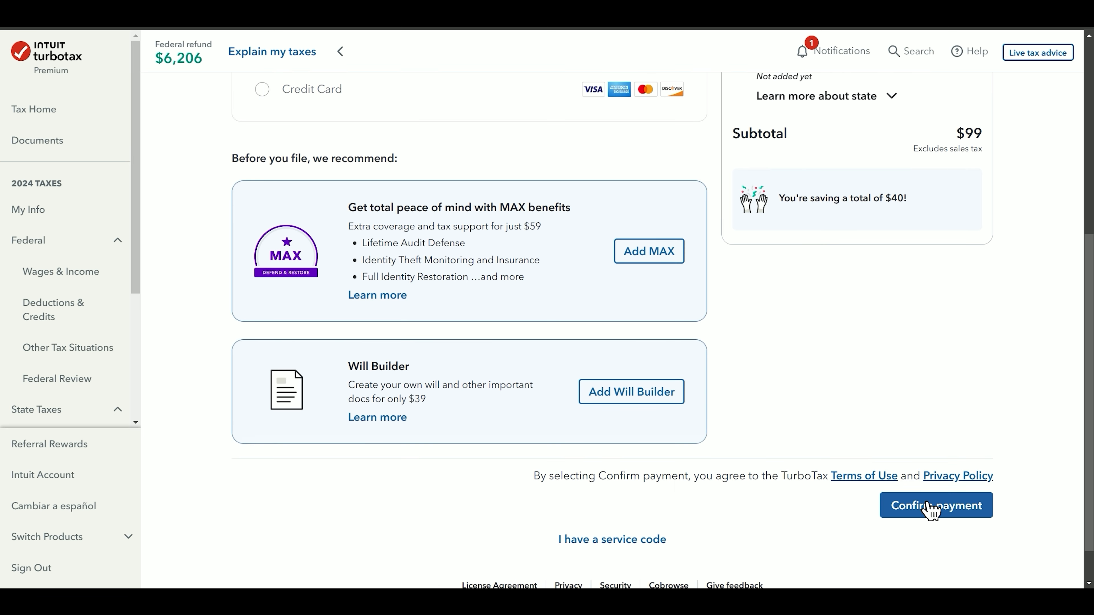
pyautogui.click(930, 508)
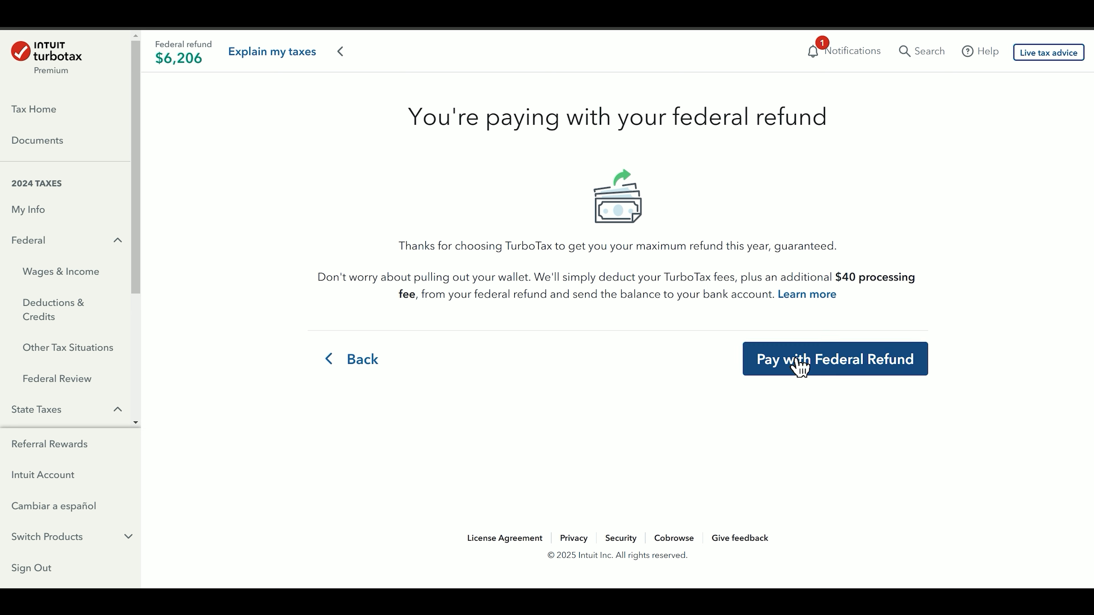
pyautogui.click(797, 361)
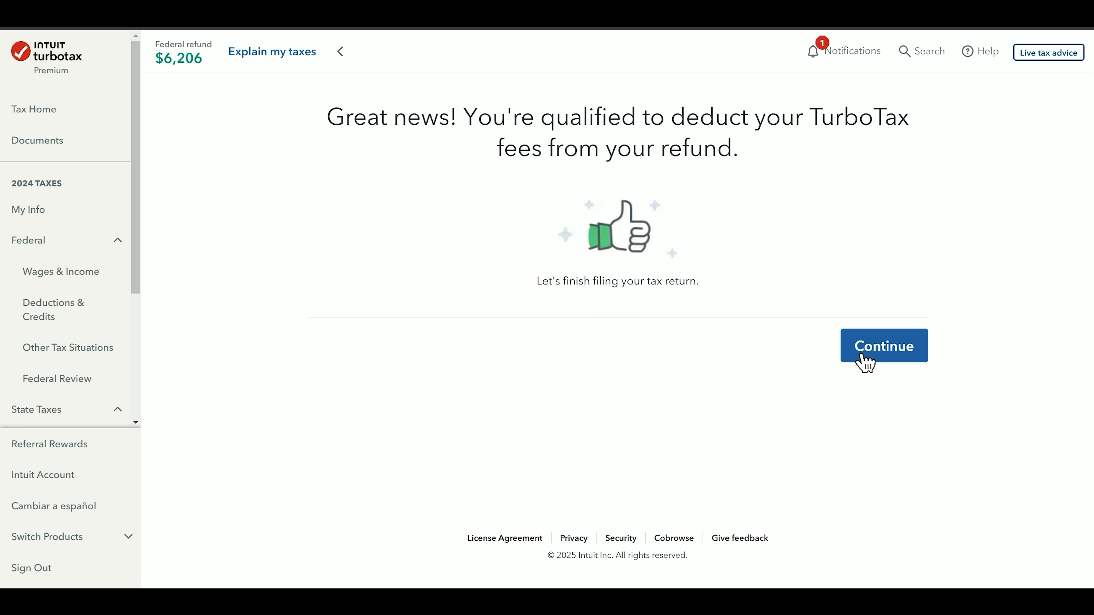
pyautogui.click(874, 363)
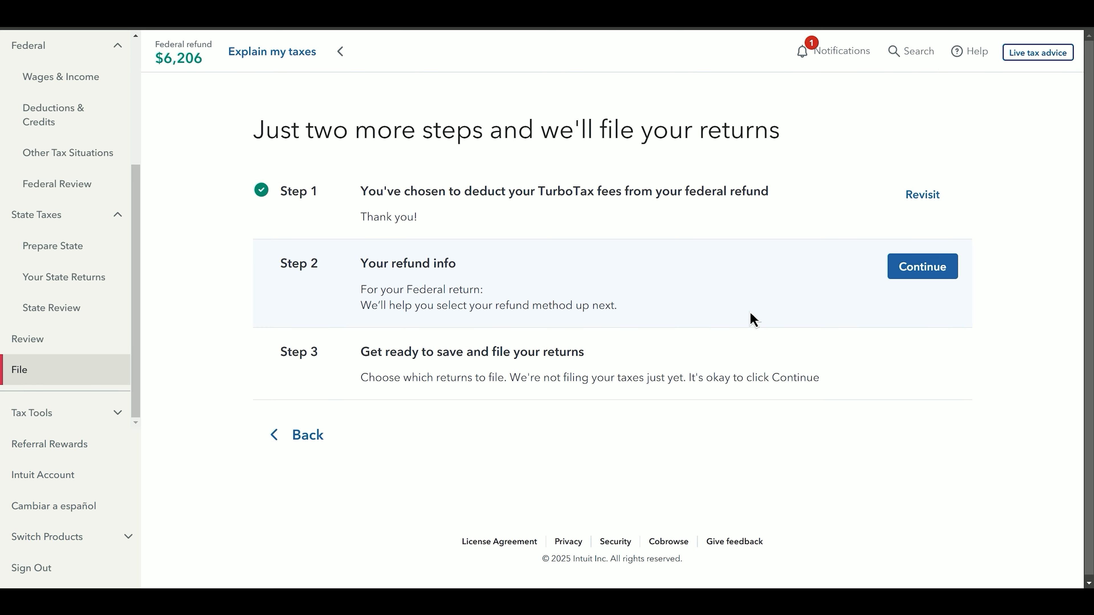
# - Review the refund delivery options, checking Credit Karma Money before going back and continuing
pyautogui.click(923, 276)
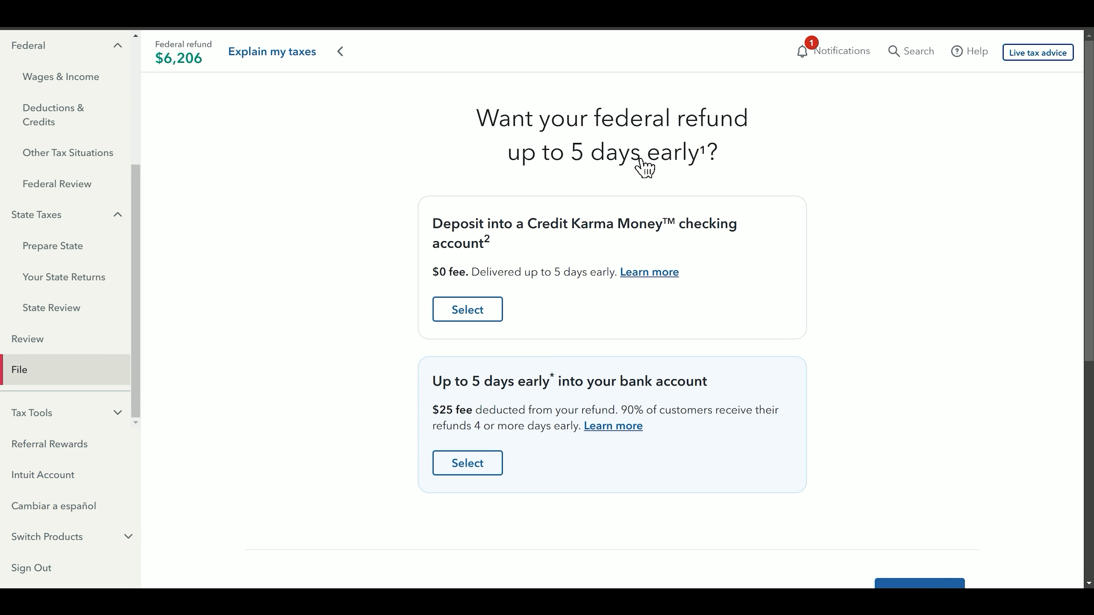
pyautogui.click(481, 314)
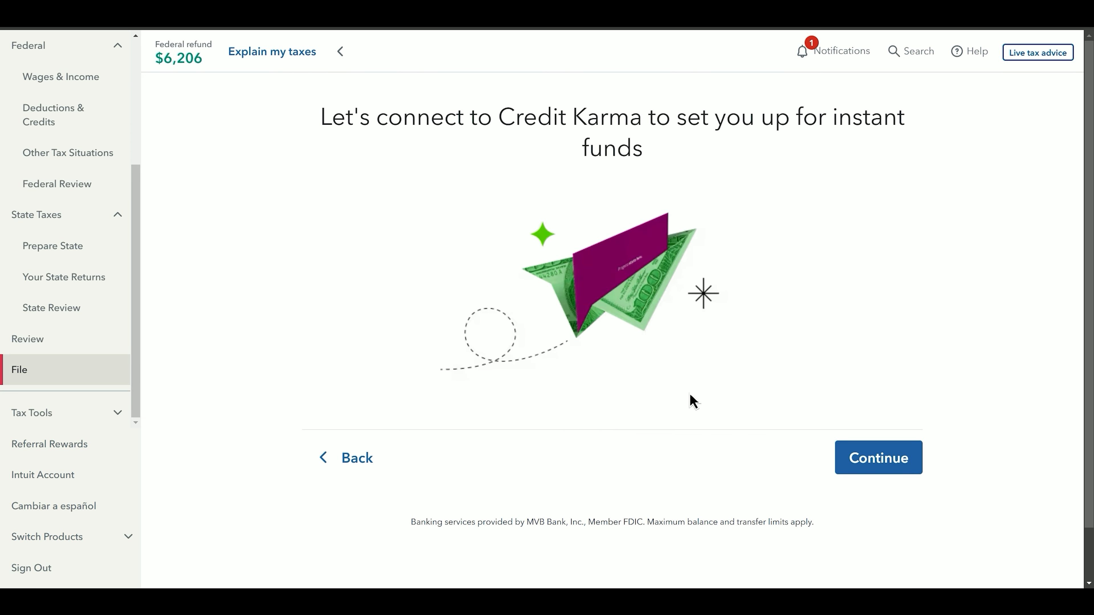
pyautogui.click(354, 457)
pyautogui.scroll(-2, 485, 207)
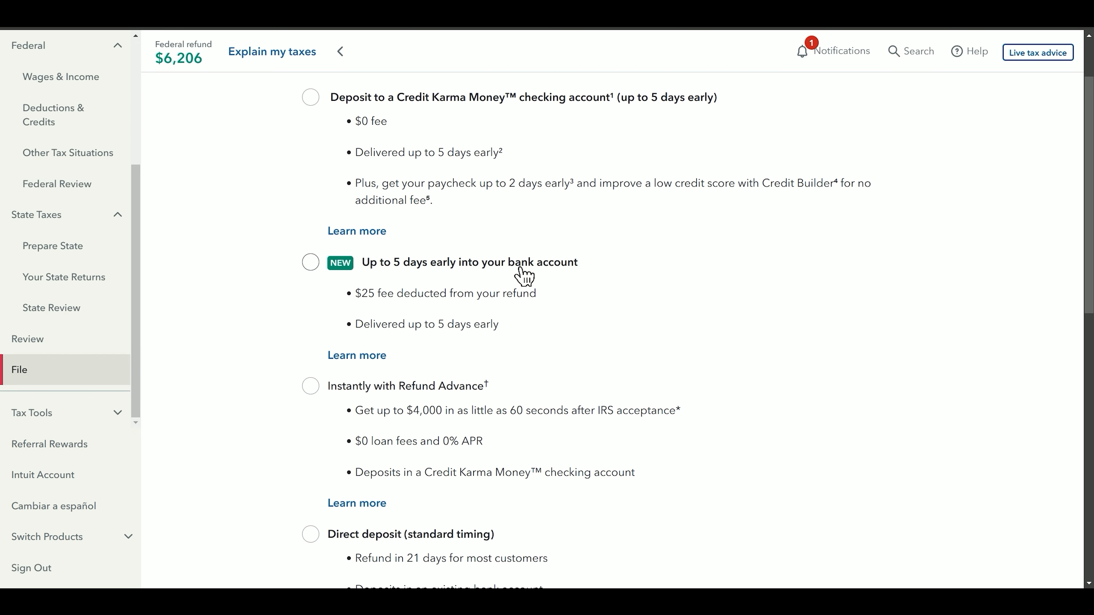
pyautogui.scroll(-3, 508, 278)
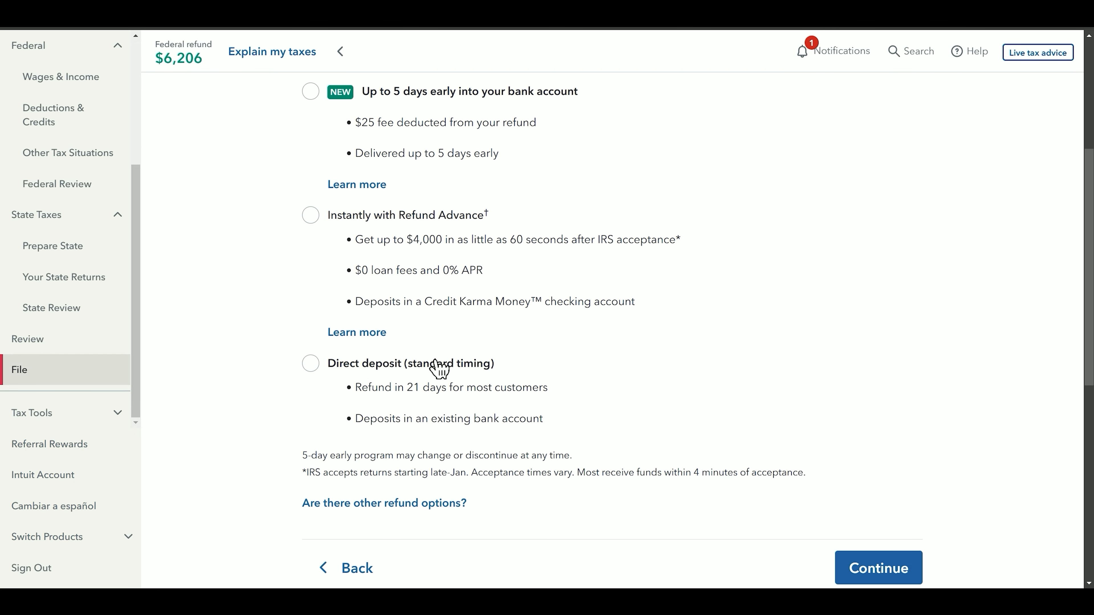
pyautogui.click(841, 565)
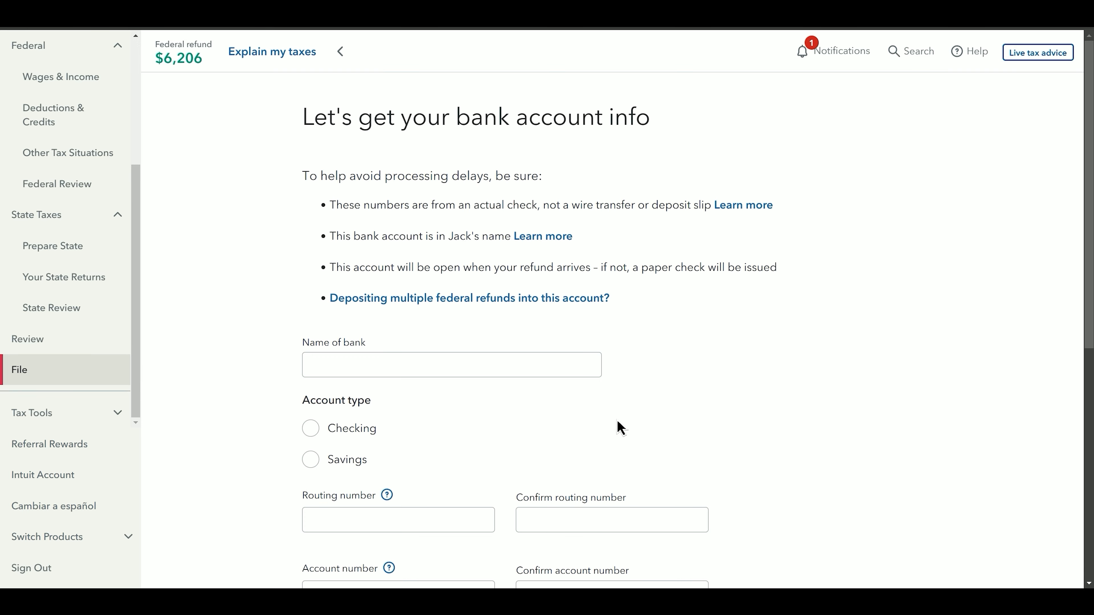
# - Submit the empty bank account form, flagging account type, routing and account numbers as required
pyautogui.click(506, 376)
pyautogui.scroll(-4, 504, 381)
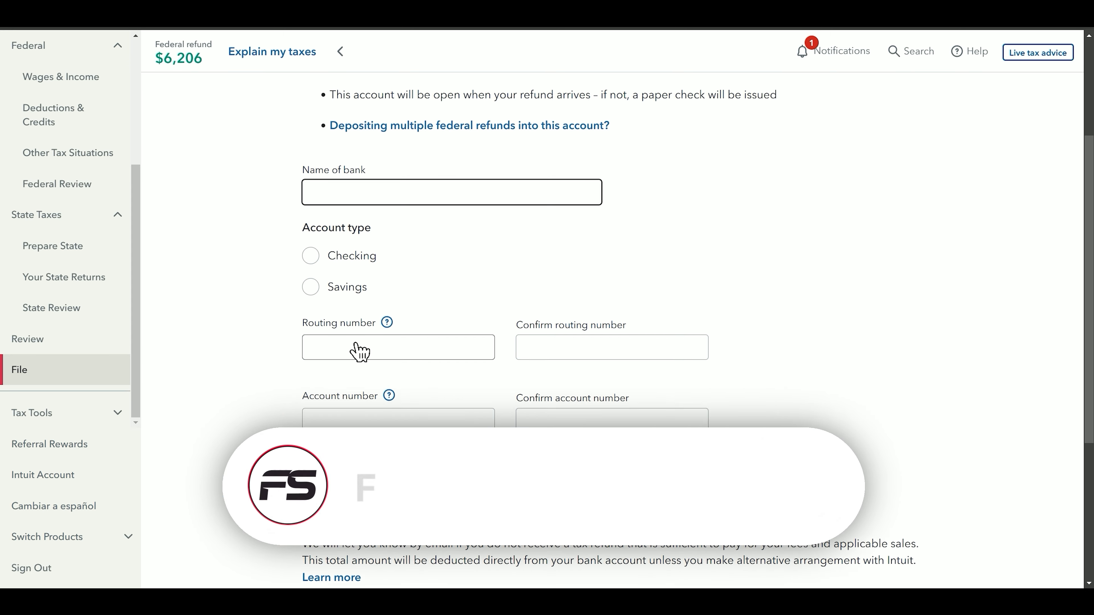
pyautogui.scroll(-6, 358, 350)
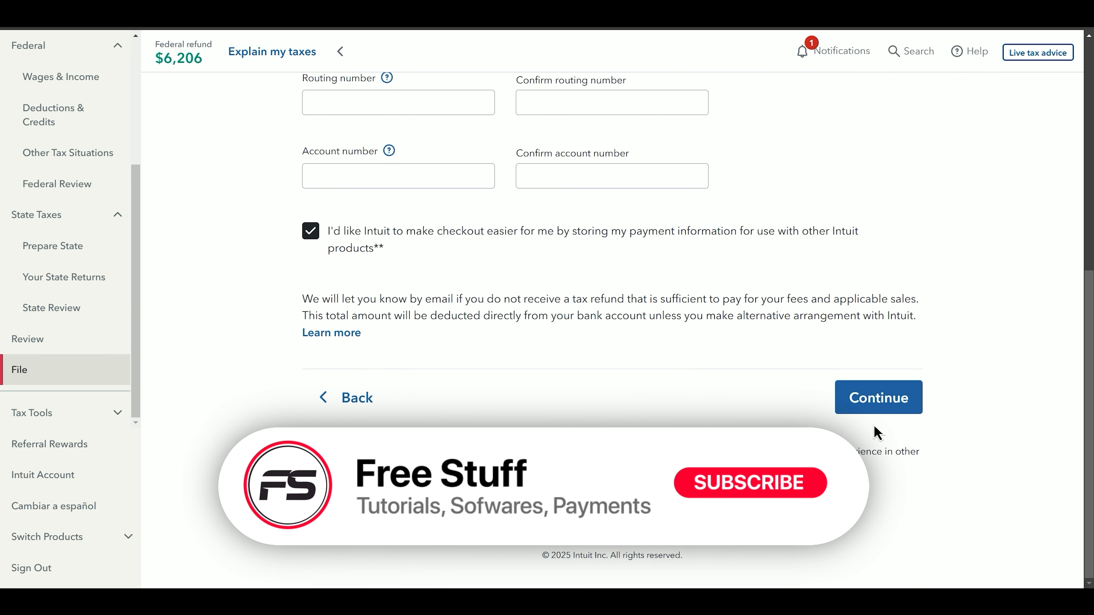
pyautogui.click(877, 397)
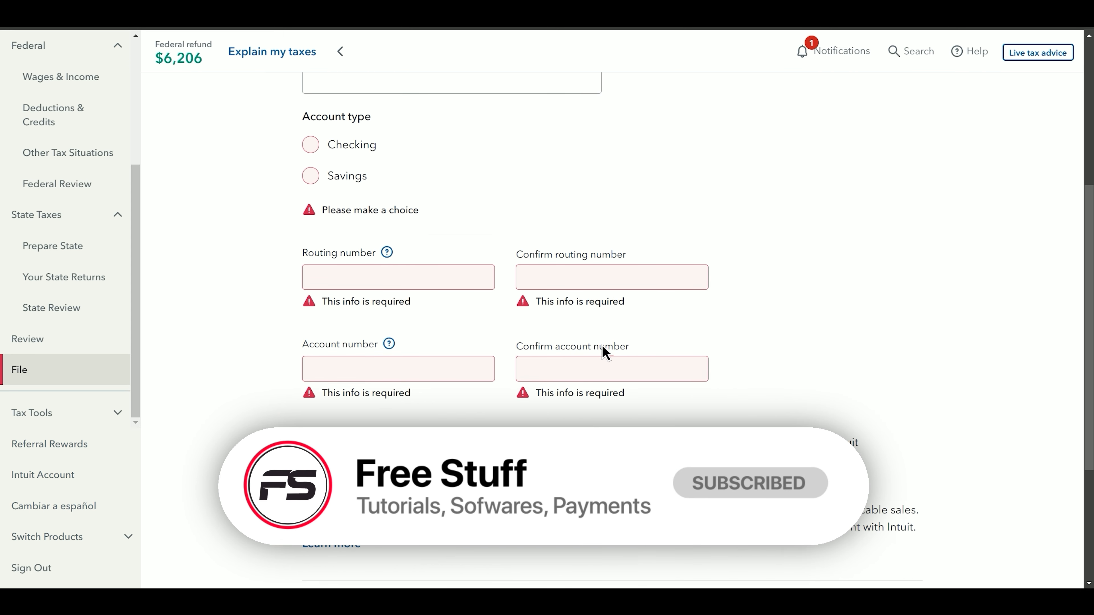